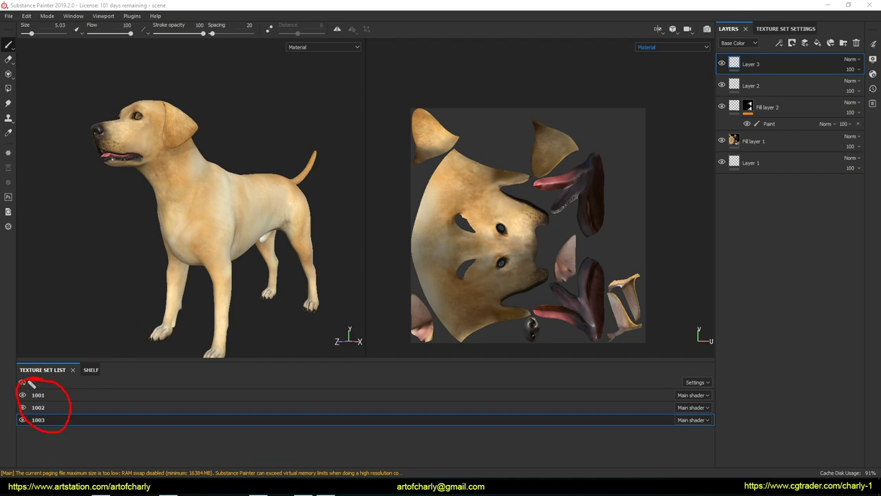
- Cycle through texture sets 1001, 1002 and 1003 to inspect them
left_click(43, 410)
left_click(44, 397)
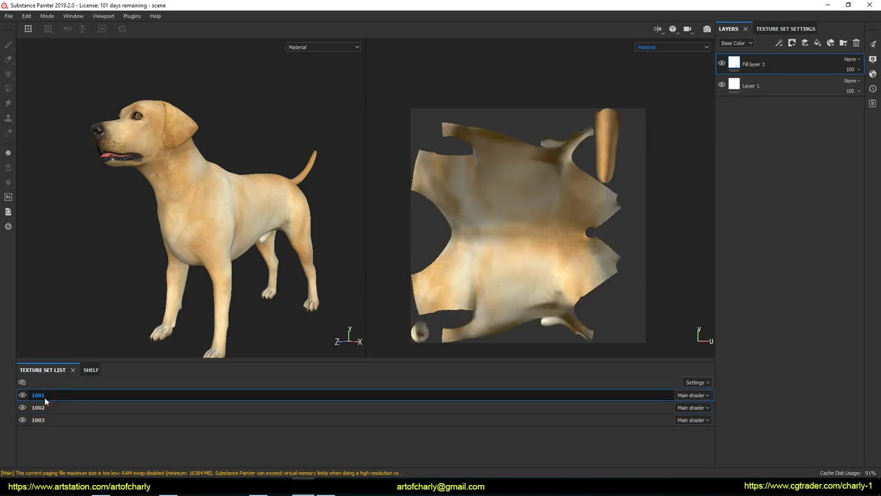
left_click(49, 418)
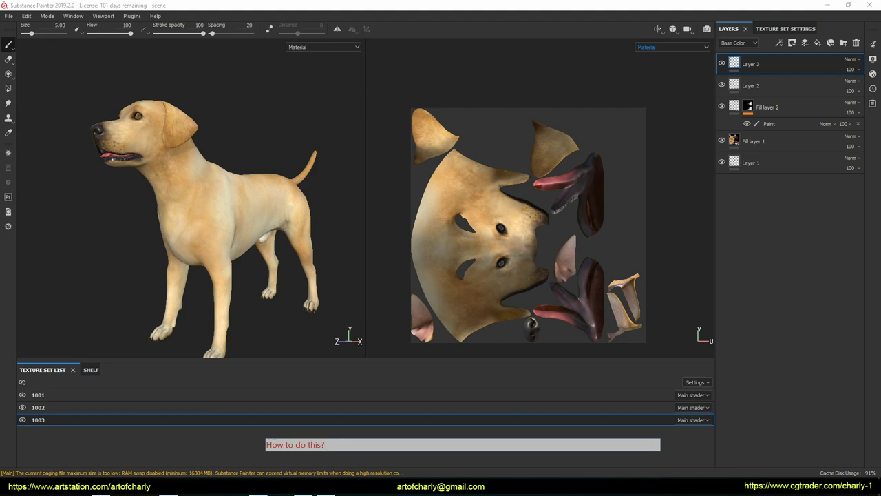
- Open the Export Textures settings and choose the Vray UDIM export preset
left_click(5, 16)
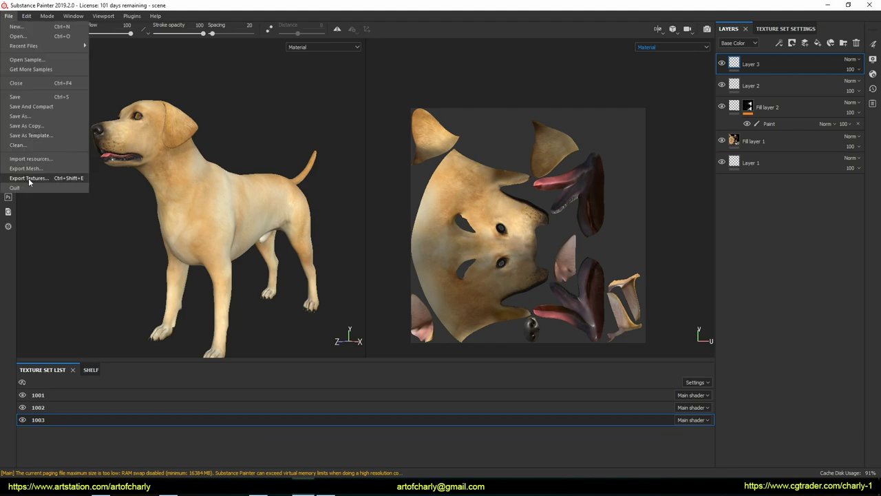
left_click(41, 178)
left_click(7, 16)
left_click(59, 201)
left_click(7, 15)
left_click(27, 178)
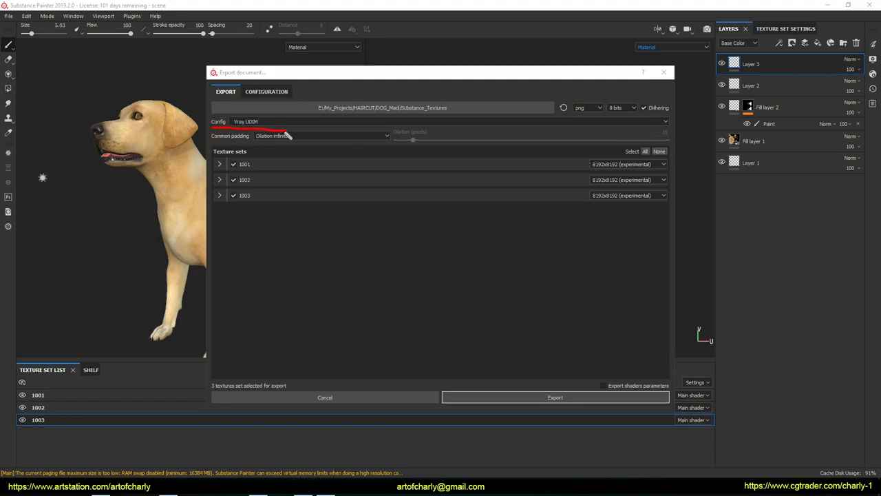
left_click(270, 123)
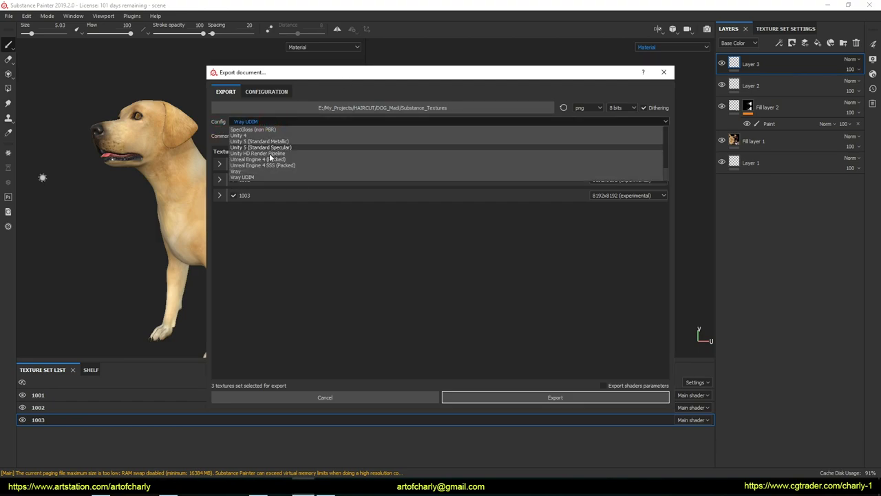
left_click(249, 177)
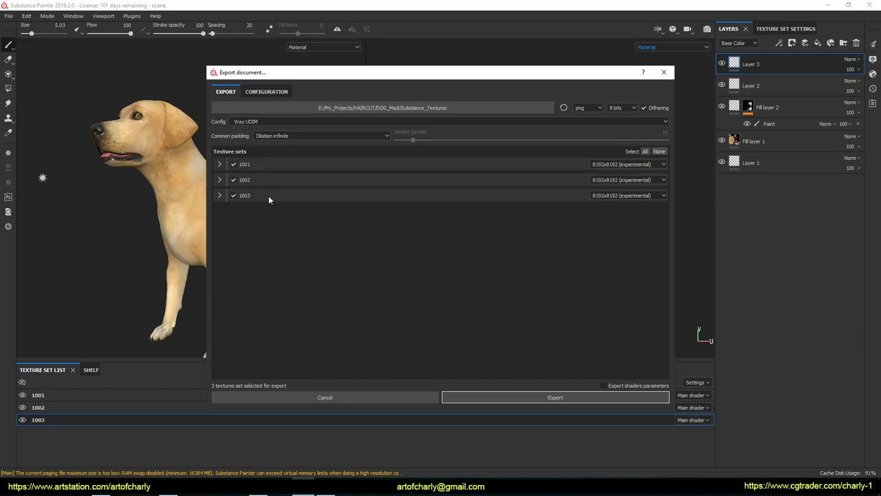
- Set texture sets 1001, 1002 and 1003 each to 4096x4096 export resolution
left_click(220, 165)
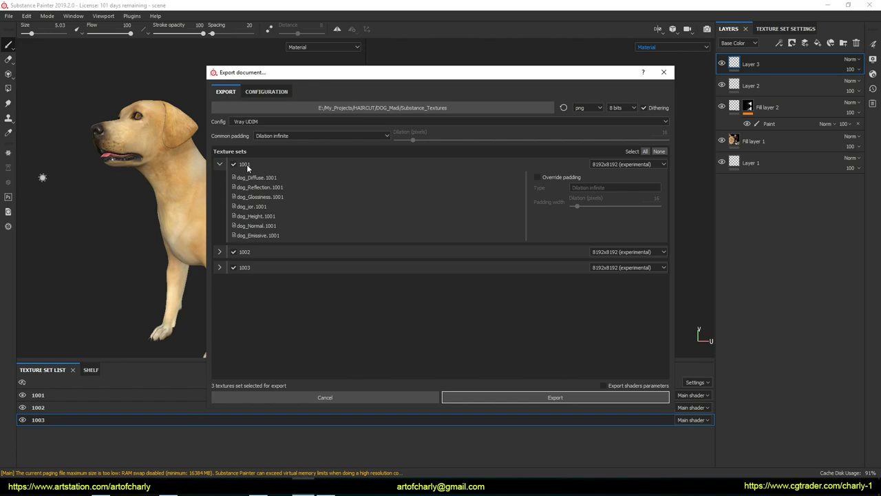
left_click(220, 251)
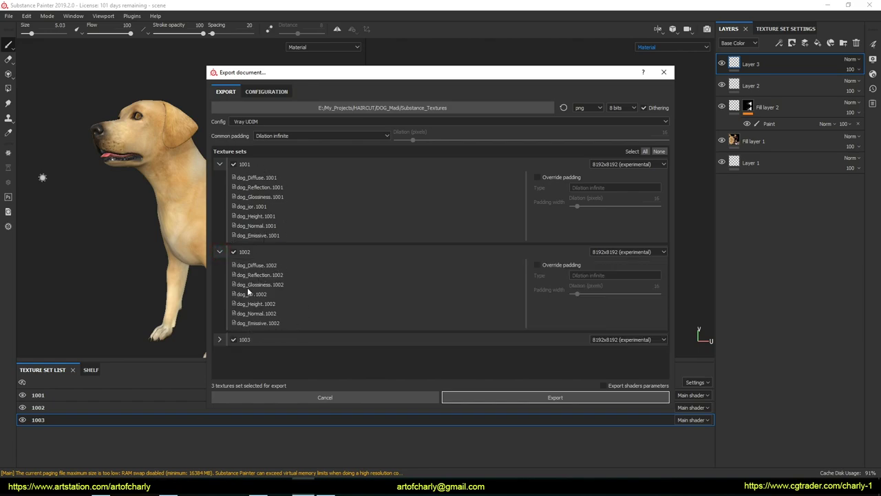
left_click(219, 339)
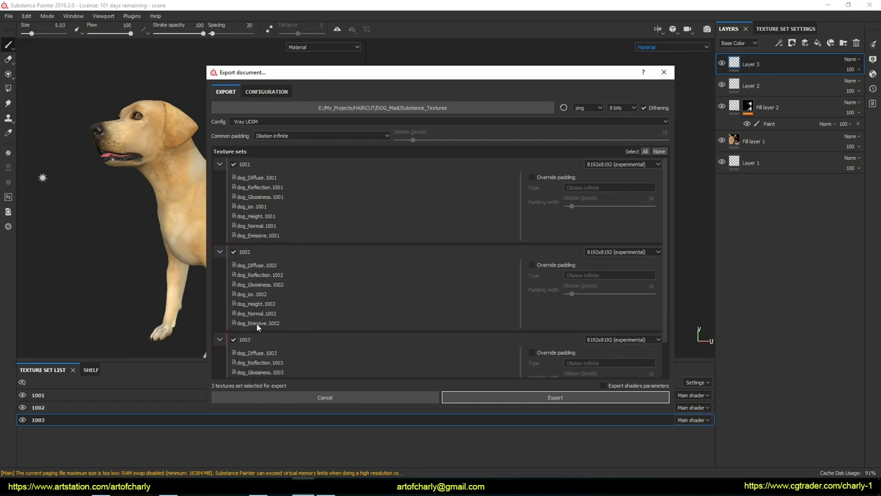
left_click(613, 164)
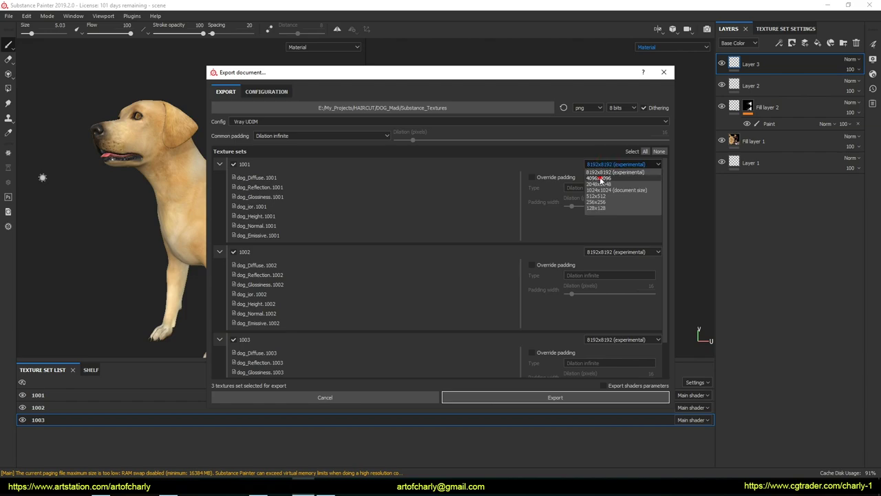
left_click(603, 177)
left_click(610, 252)
left_click(612, 270)
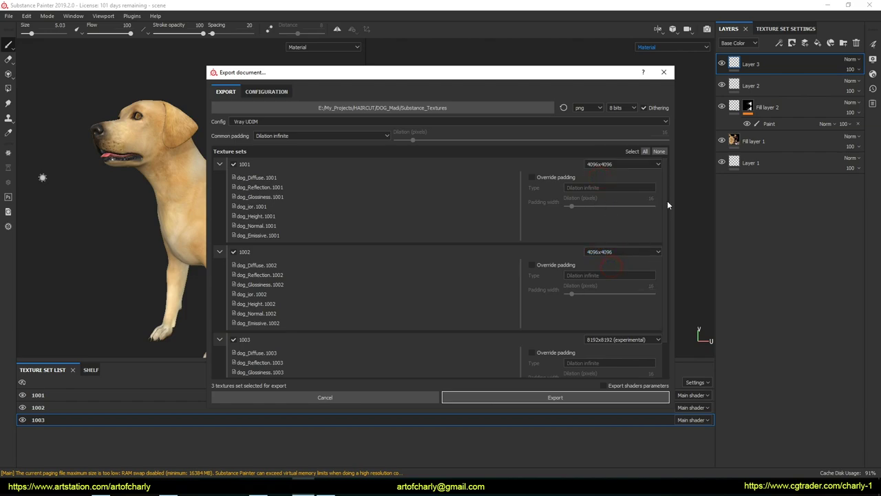
left_click(618, 339)
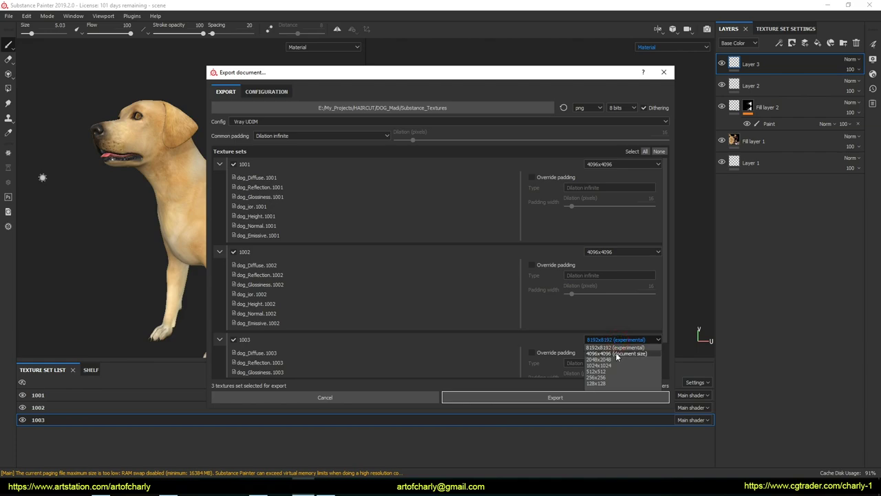
left_click(614, 353)
left_click(220, 164)
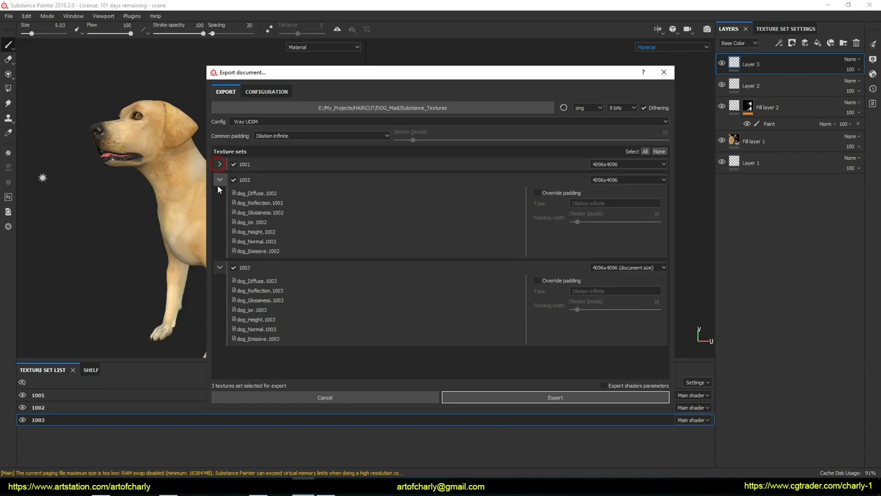
left_click(220, 179)
left_click(219, 195)
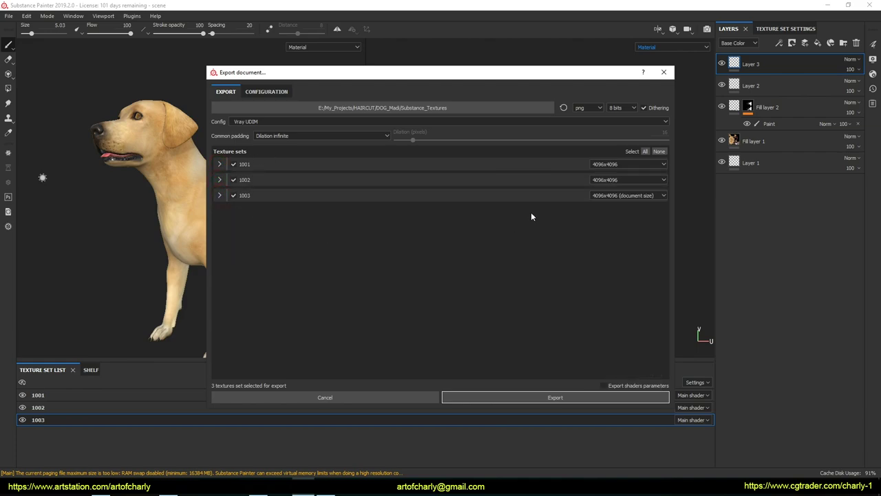
- Export the textures to the DESCTOP dog folder
left_click_drag(376, 81, 377, 77)
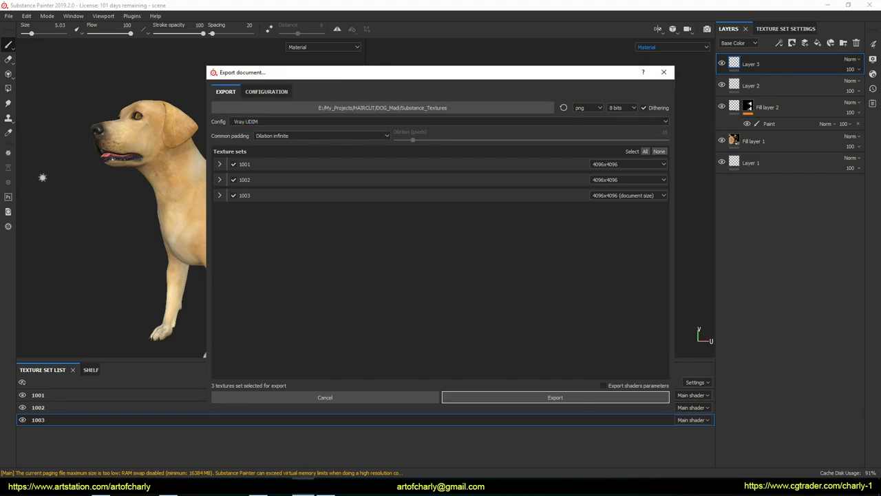
mouse_move(468, 307)
left_mouse_down()
mouse_move(528, 374)
mouse_move(541, 349)
left_mouse_up()
left_click(566, 393)
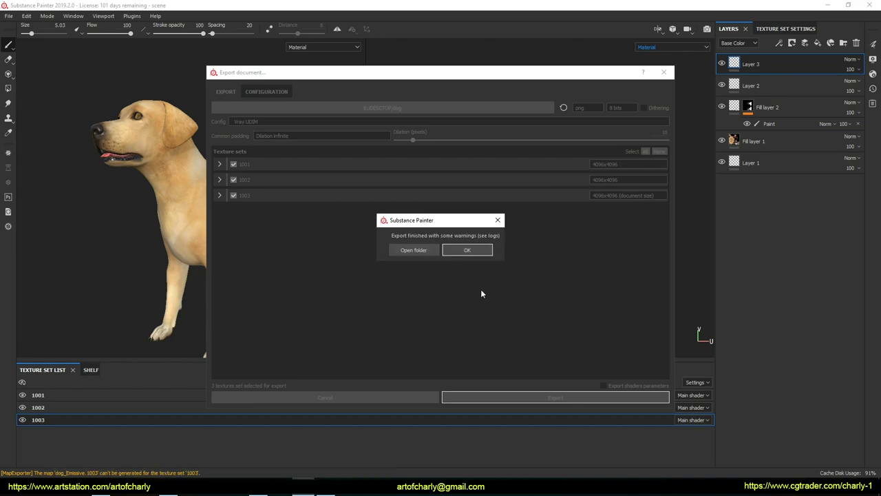
left_click_drag(520, 232, 558, 184)
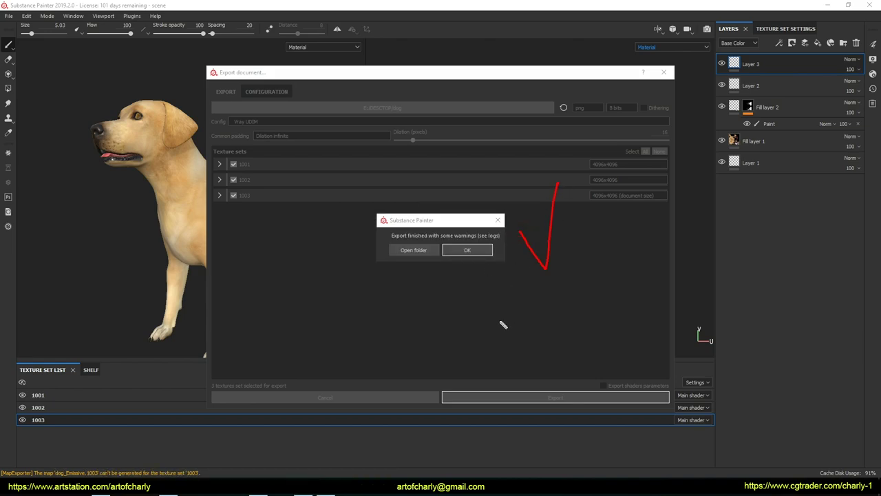
- Open the dog folder of exported PNG maps in Explorer, then launch 3ds Max
left_click(414, 251)
type("So now I have the all textures which I will need to render this dog in V-ray and 3d")
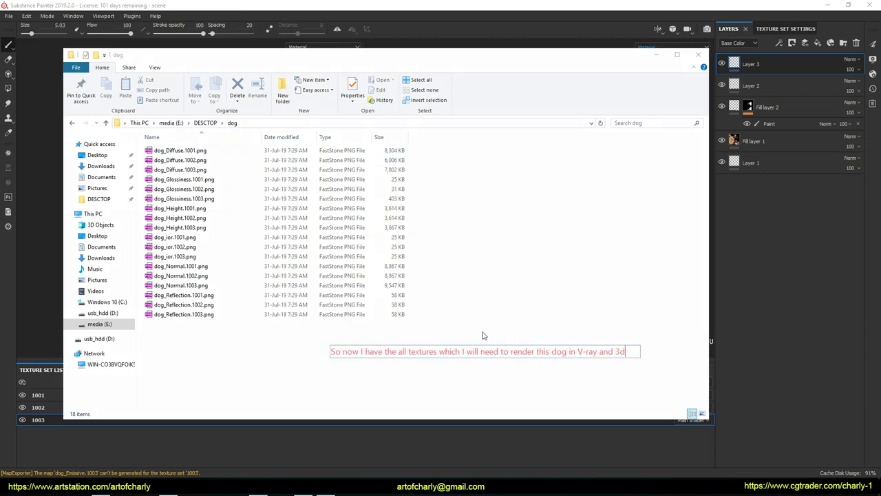
type("s MAx")
key("Return")
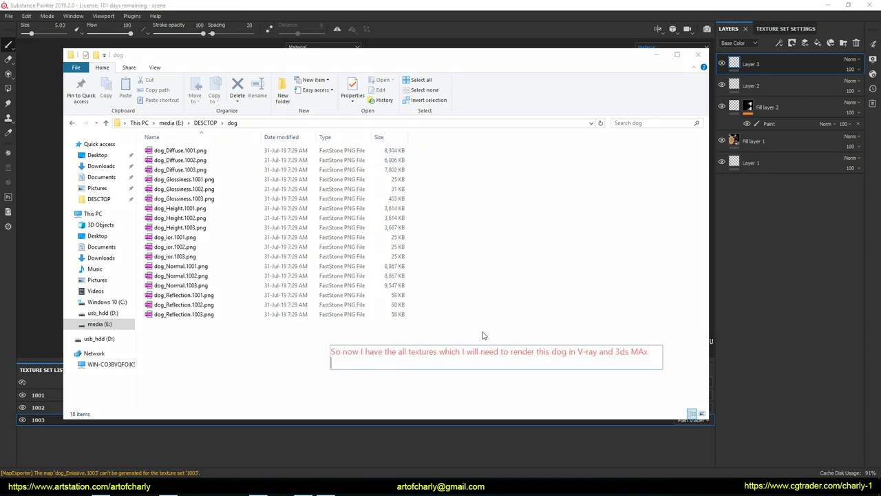
type("Open 3ds Max =)")
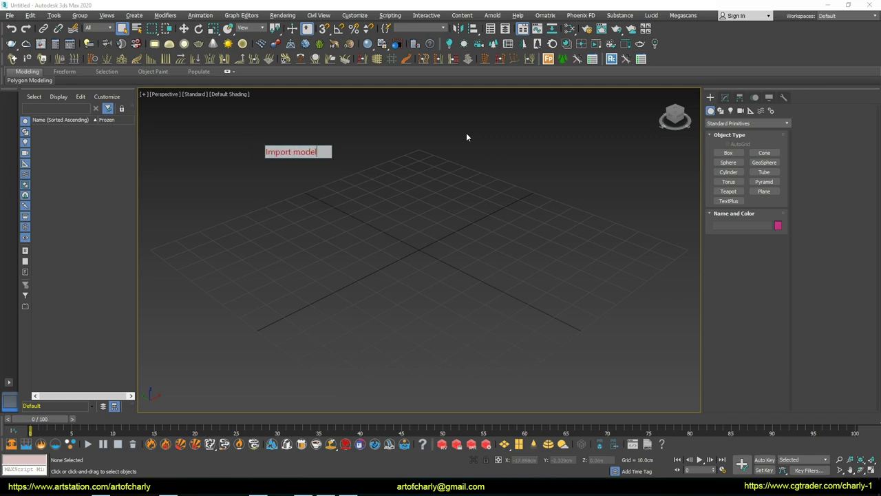
type("V-Ray Dome Light) =)")
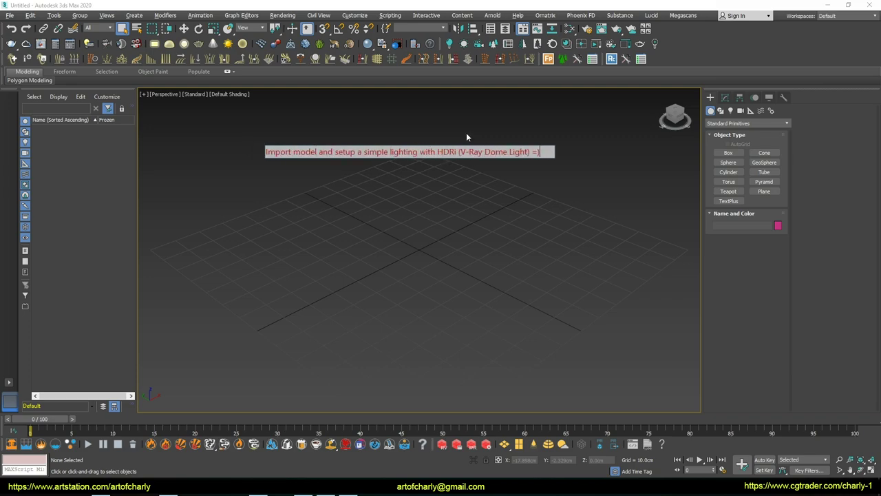
- Import the dog model into the untitled scene through File > Import
left_click(9, 15)
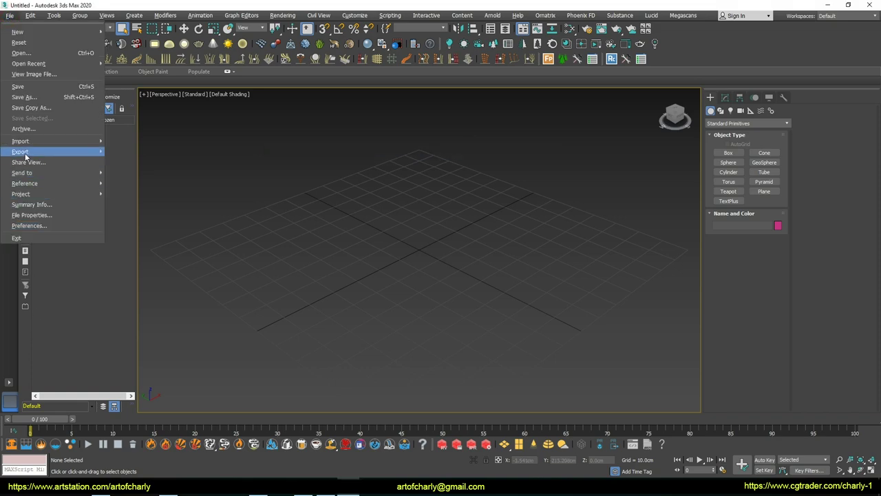
mouse_move(21, 141)
left_click(122, 141)
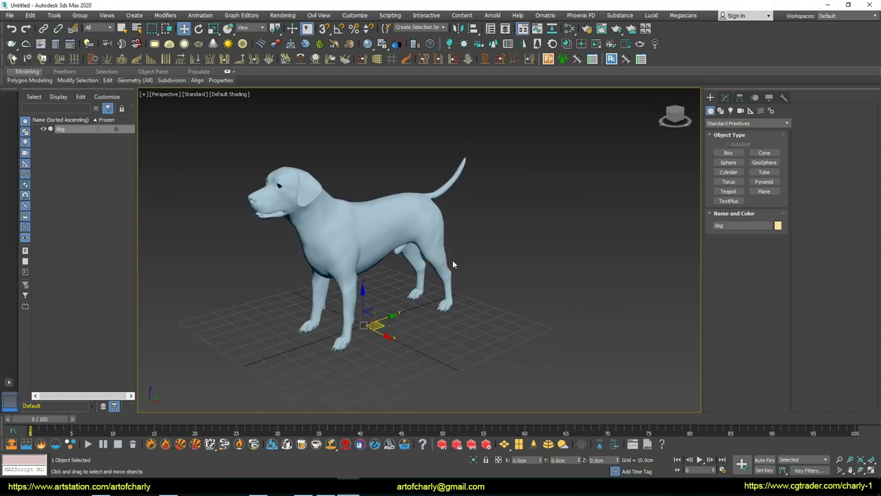
left_click(730, 110)
- Set up a VRayLight of Dome type and expand its dome light settings
left_click(728, 123)
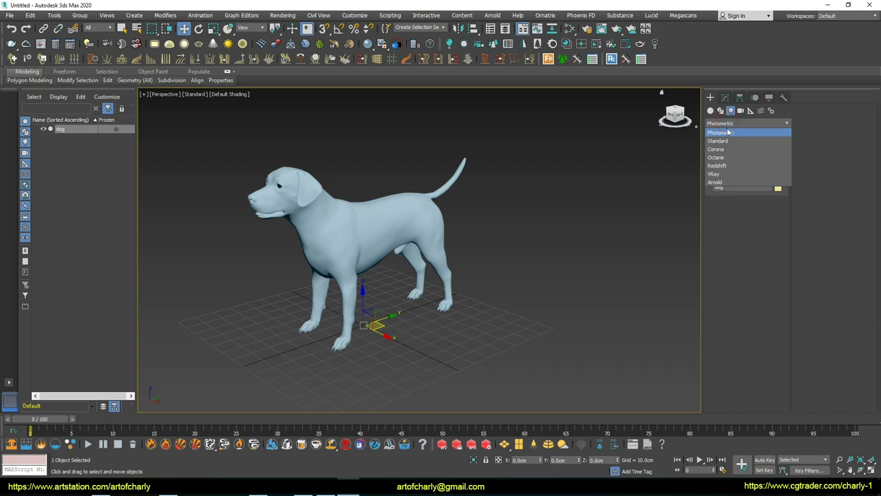
left_click(720, 174)
left_click(728, 152)
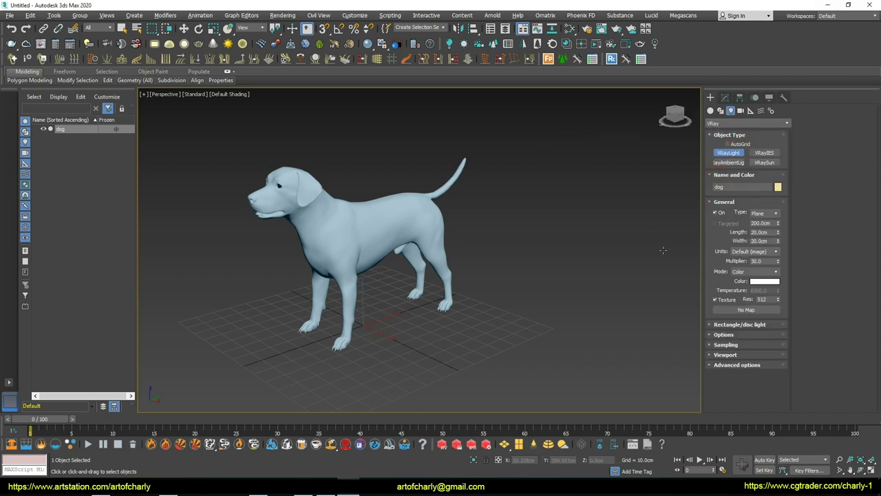
left_click(770, 213)
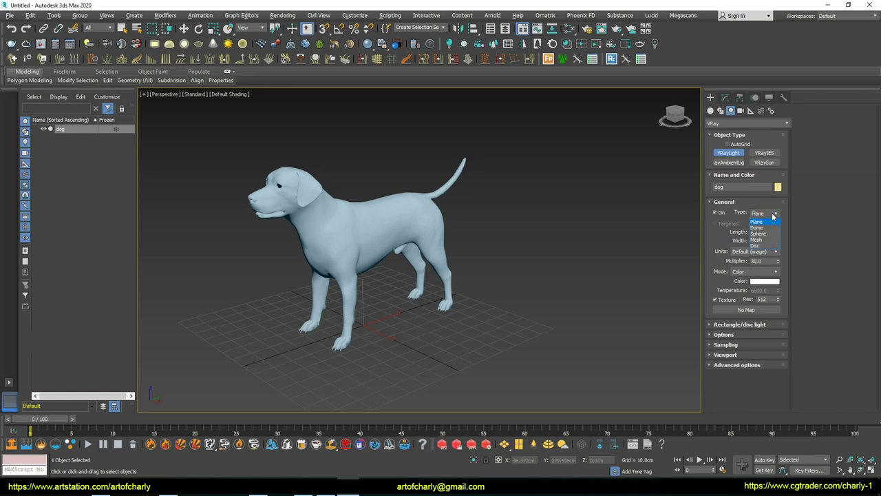
left_click(758, 228)
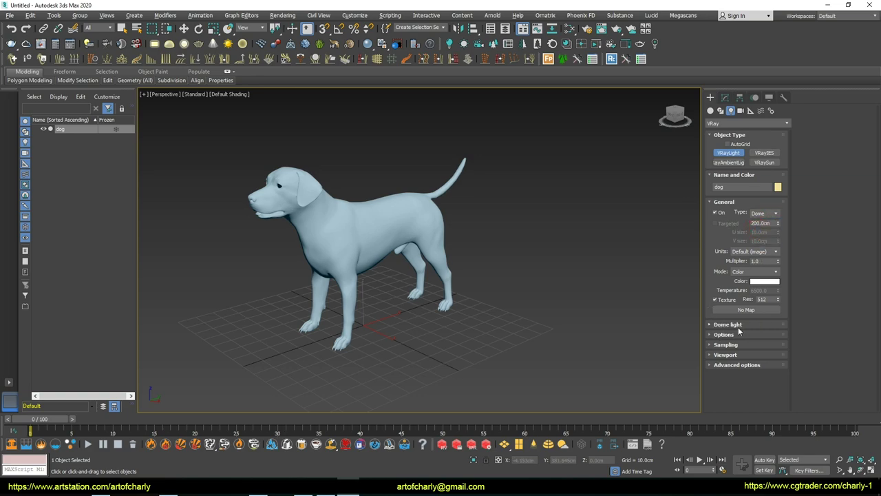
left_click(735, 325)
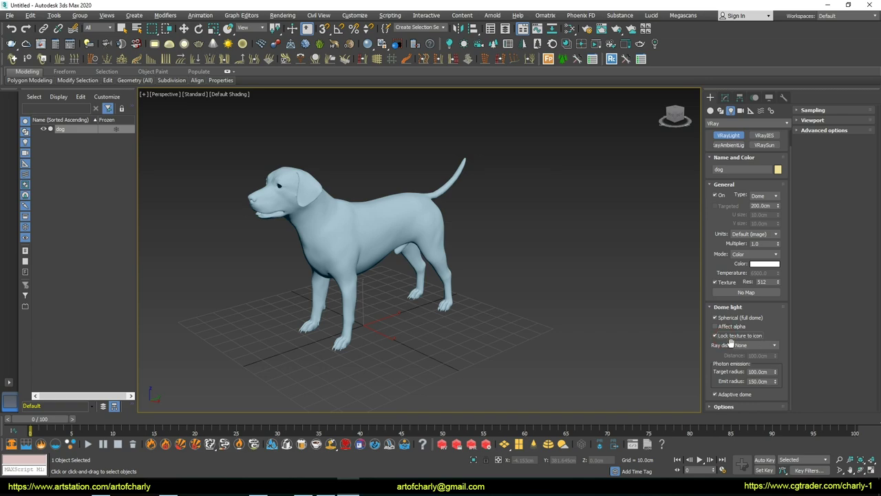
left_click_drag(709, 338, 767, 339)
key("Escape")
left_click_drag(712, 402, 768, 402)
key("Escape")
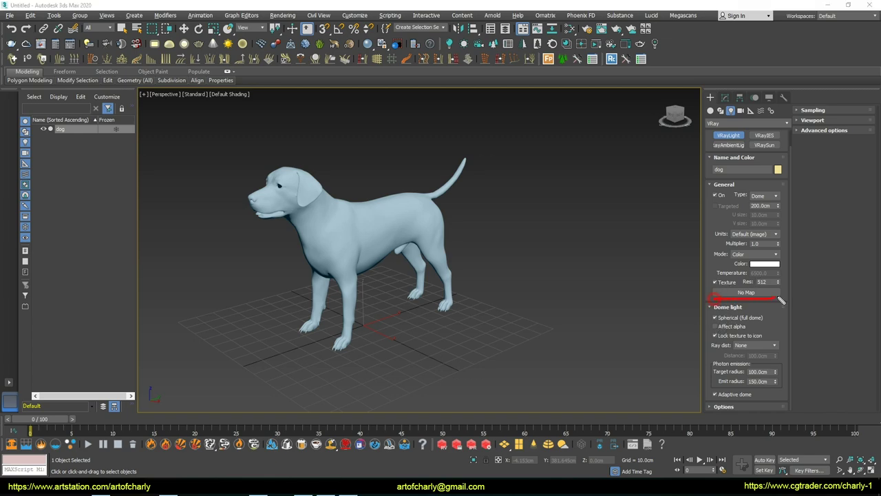
left_click_drag(719, 301, 723, 297)
key("Escape")
- Assign a VRayHDRI map loaded with the outdoor park HDR as the dome texture
left_click(746, 292)
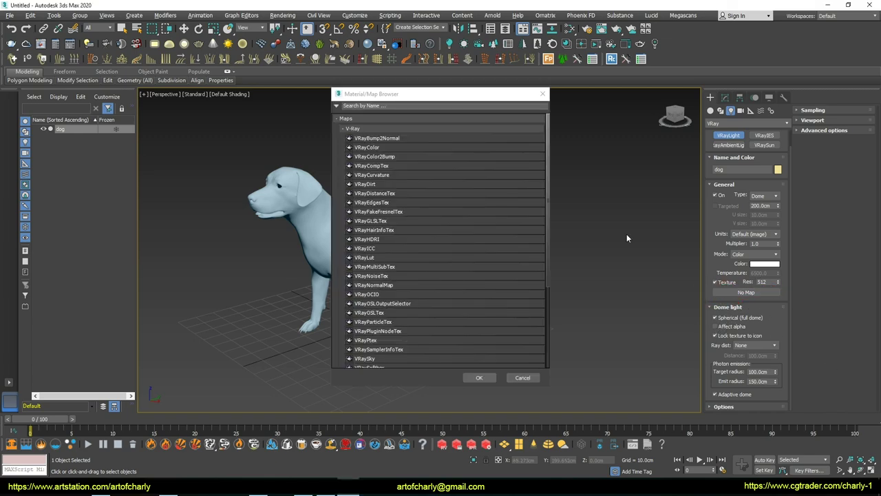
scroll(398, 261, "down", 1)
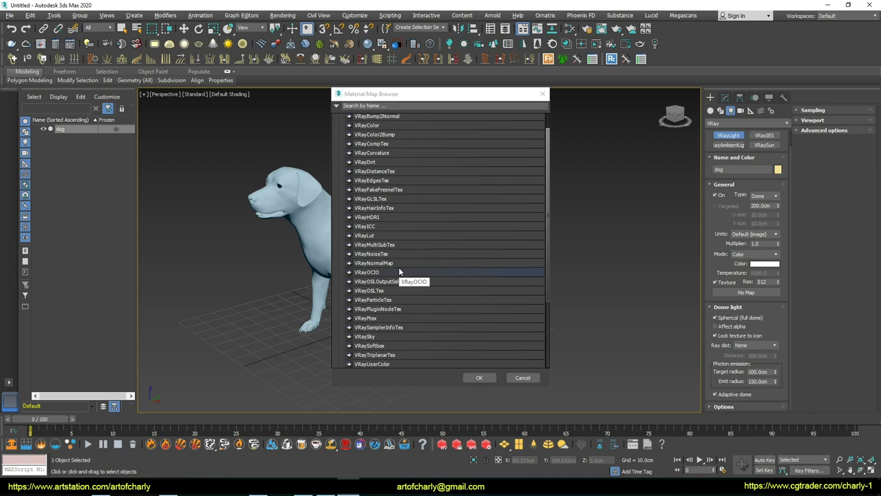
double_click(375, 217)
left_click(304, 329)
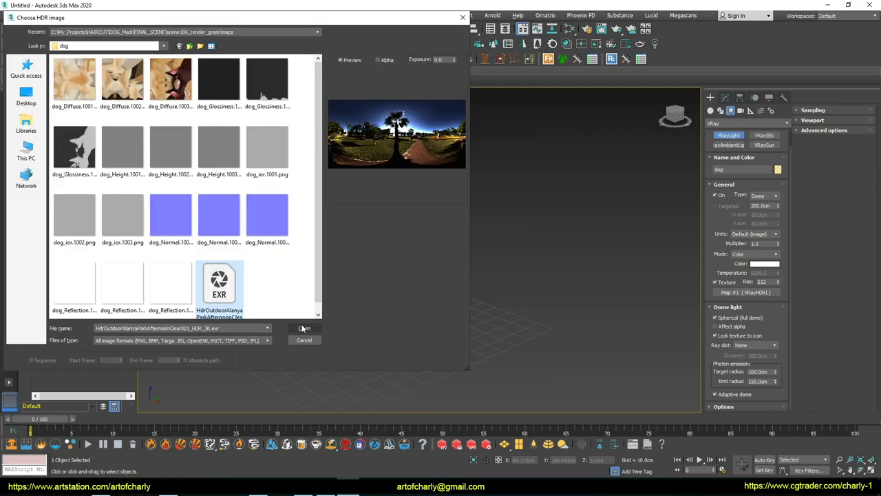
- Bring the dome light's Map #1 into the Slate Material Editor as an instance
key("m")
left_click_drag(717, 293, 504, 241)
left_click_drag(196, 158, 316, 197)
left_click(347, 214)
left_click(363, 251)
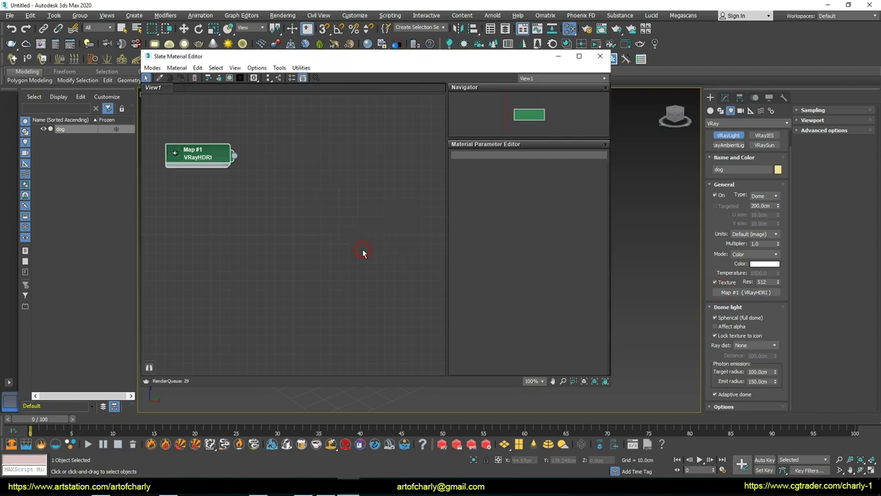
- Set the Map #1 VRayHDRI inverse gamma to 0.7, then close the Slate editor
left_click_drag(207, 154, 315, 182)
double_click(313, 183)
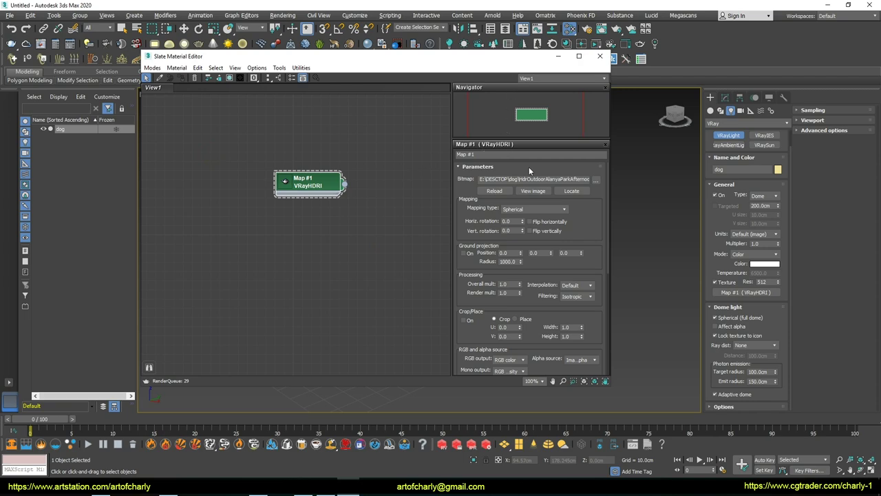
left_click_drag(528, 272, 517, 143)
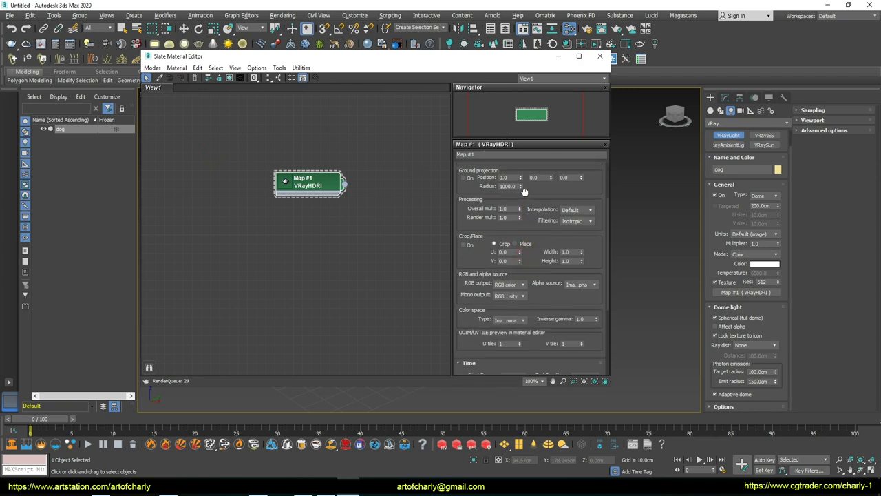
left_click_drag(484, 274, 538, 283)
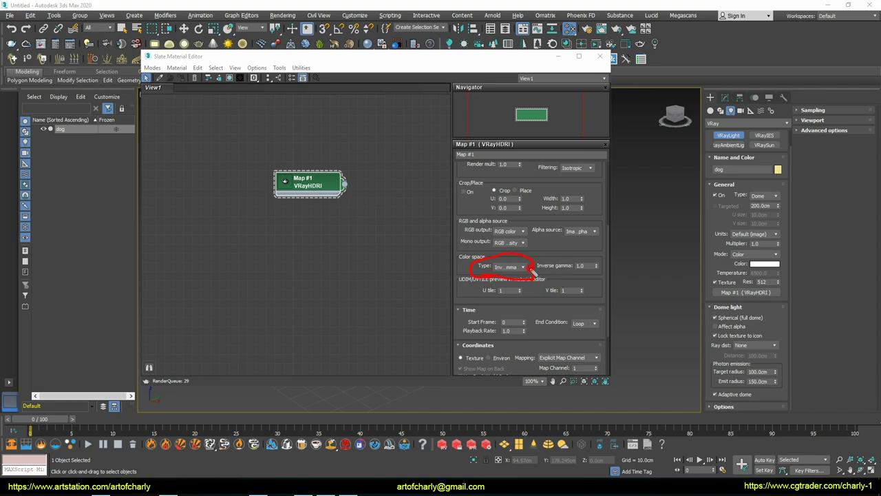
key("Escape")
double_click(585, 265)
type("0.7")
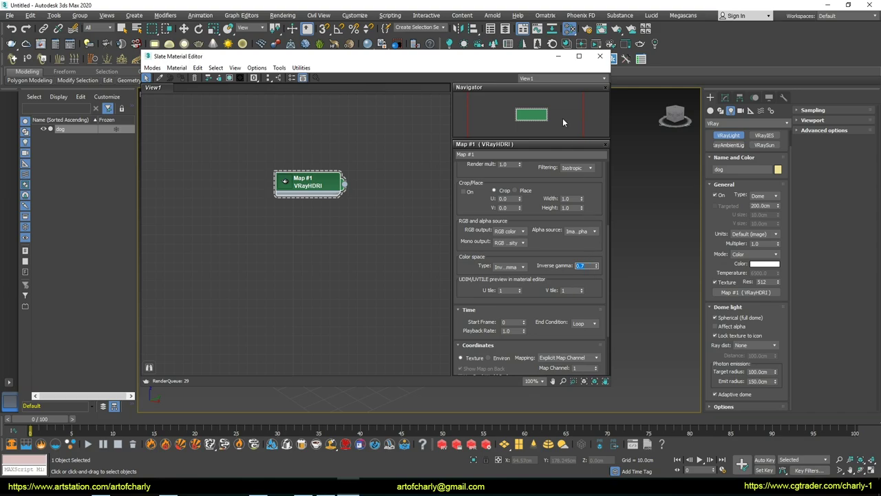
left_click(600, 56)
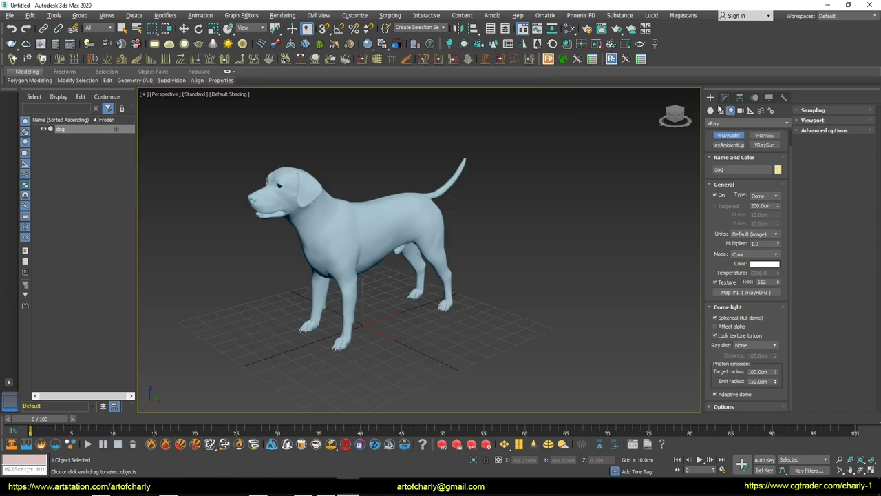
- Place a VRayPhysicalCam at lower right aimed at the dog and view through it
left_click(741, 111)
left_click(728, 124)
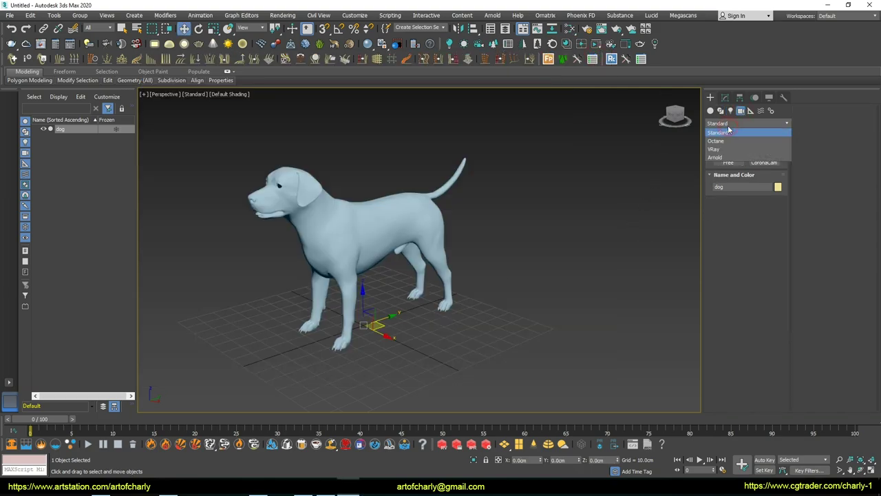
left_click(721, 150)
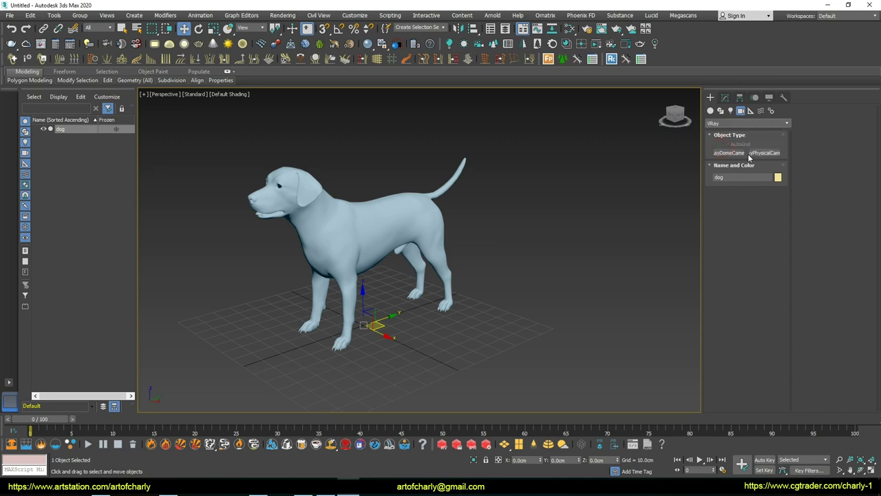
left_click(757, 152)
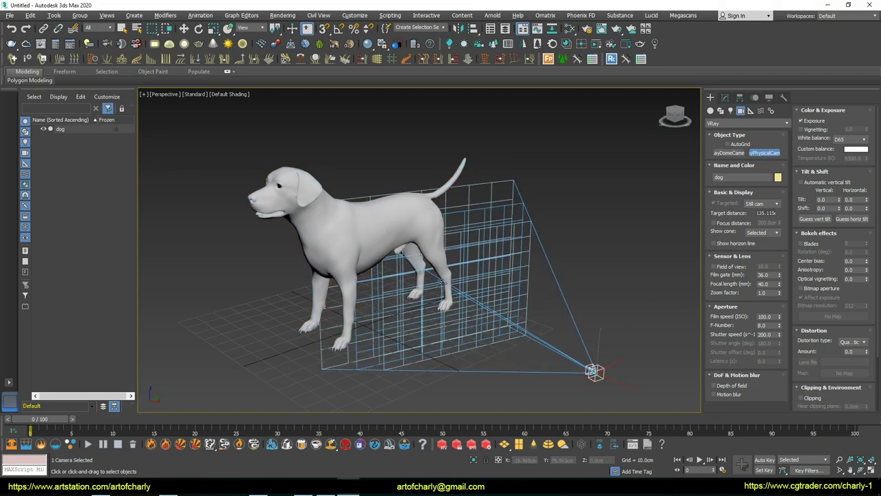
left_click_drag(596, 370, 421, 229)
key("c")
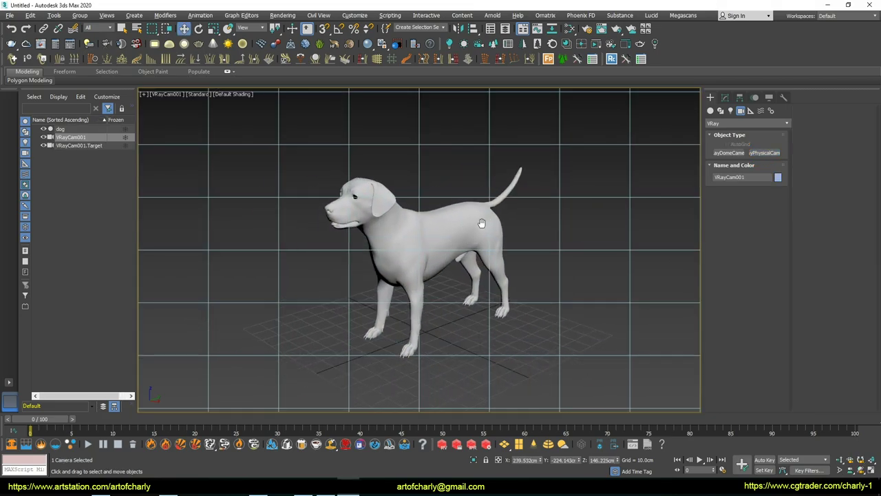
- Orbit and dolly the camera so the dog appears larger in view
left_click(860, 469)
left_click_drag(482, 301, 477, 292)
left_click(841, 459)
left_click_drag(540, 344, 545, 289)
right_click(545, 289)
- Check Auto exposure in the V-Ray tab's Camera rollout of Render Setup
key("w")
left_click(282, 16)
left_click(296, 64)
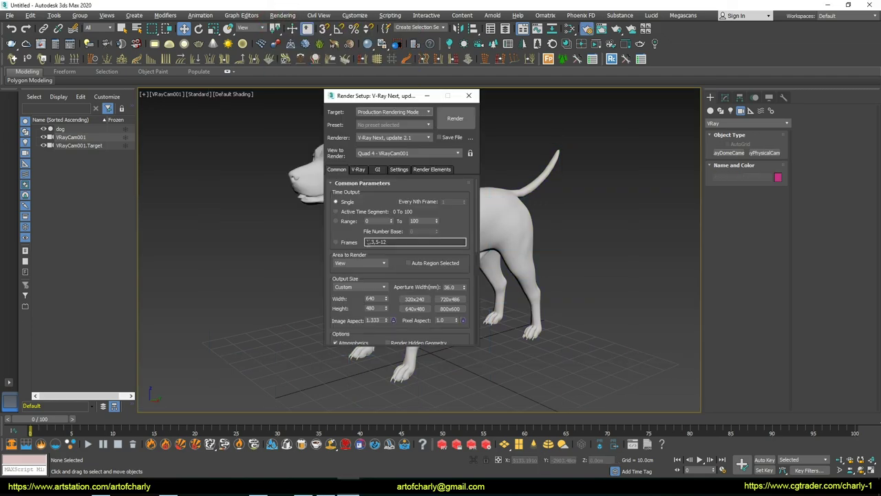
left_click(359, 170)
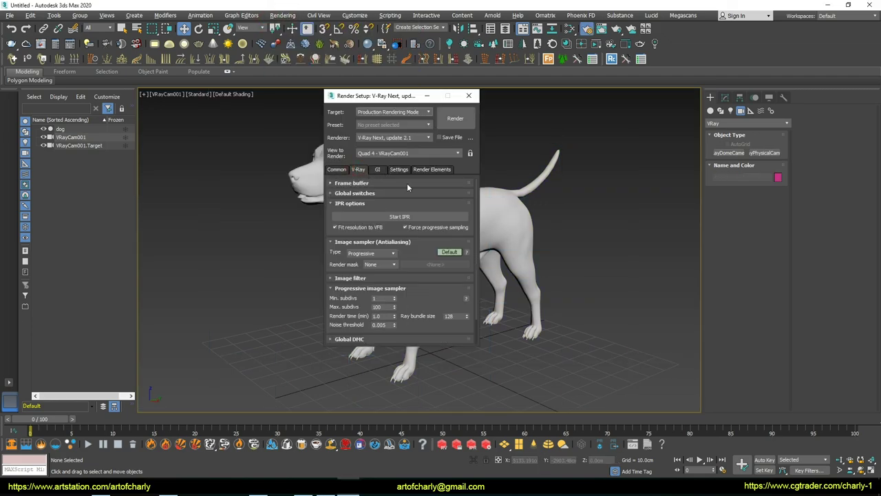
scroll(371, 310, "down", 1)
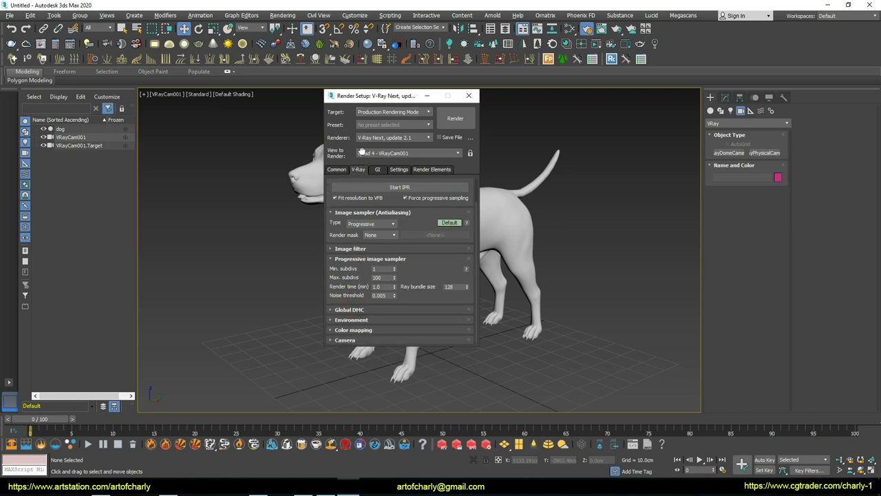
left_click(335, 348)
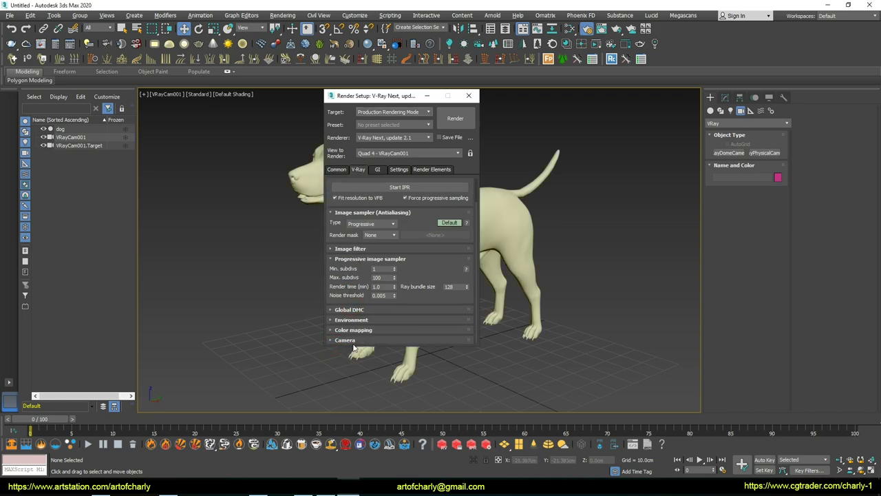
left_click(348, 340)
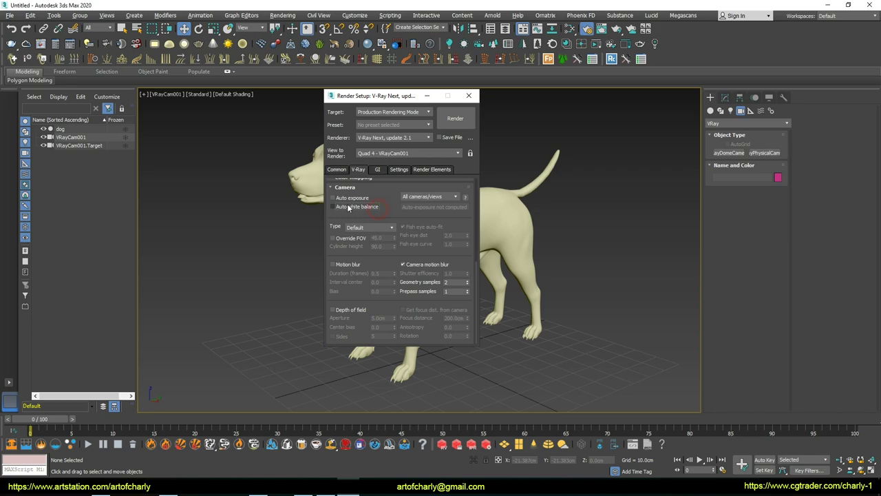
left_click_drag(332, 202, 369, 202)
left_click(469, 96)
- Place a VRayLight of Dome type in the scene
left_click(729, 111)
left_click(728, 153)
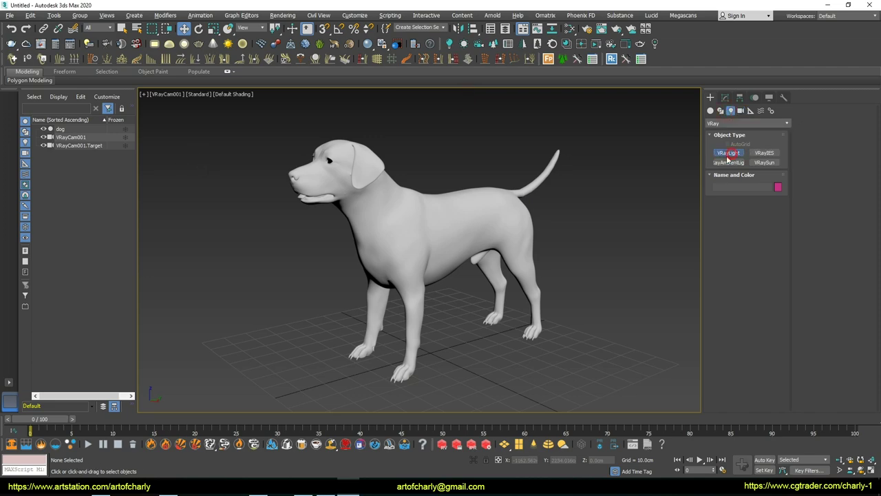
left_click(764, 213)
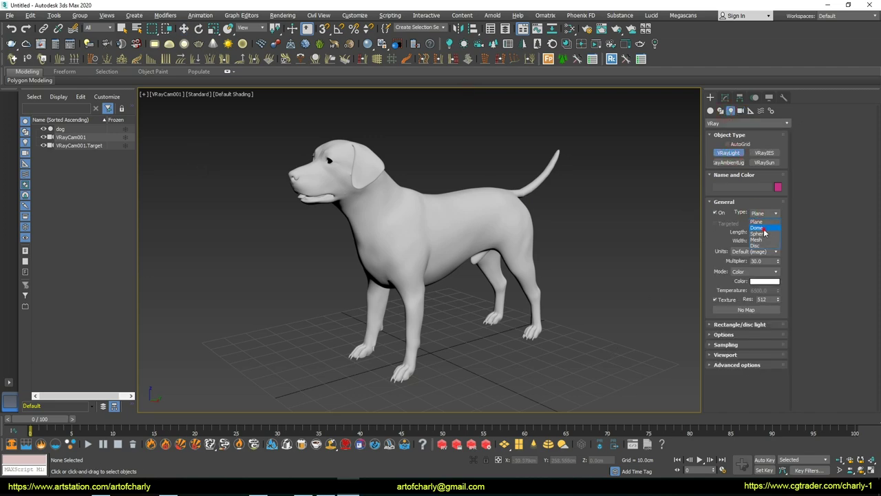
left_click(761, 228)
left_click(589, 317)
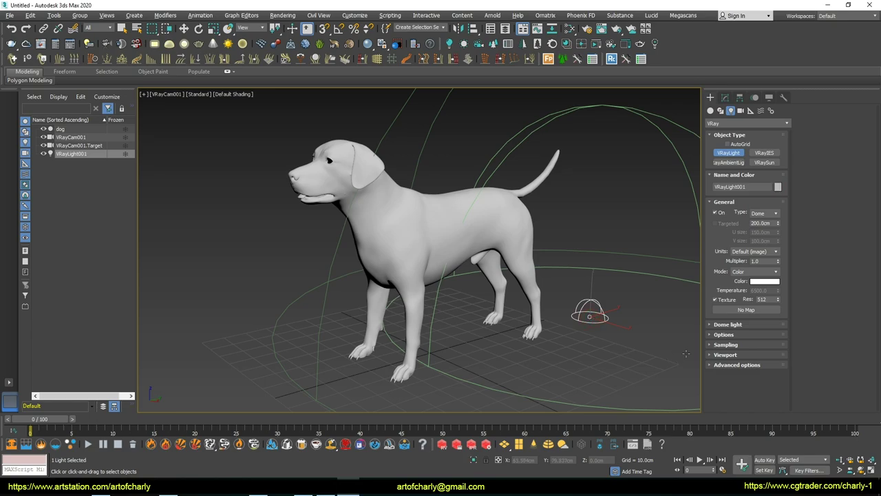
- Start an interactive V-Ray render of the camera view of the dog
key("shift+q")
key("shift+f")
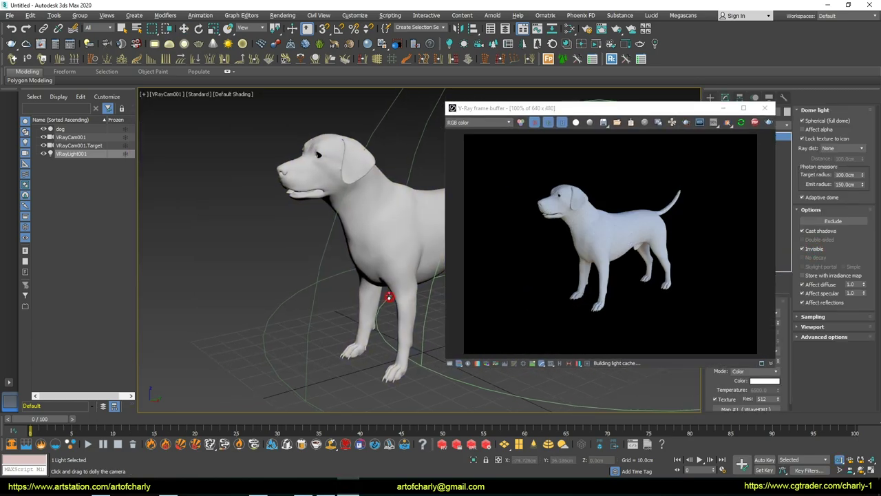
scroll(385, 272, "up", 3)
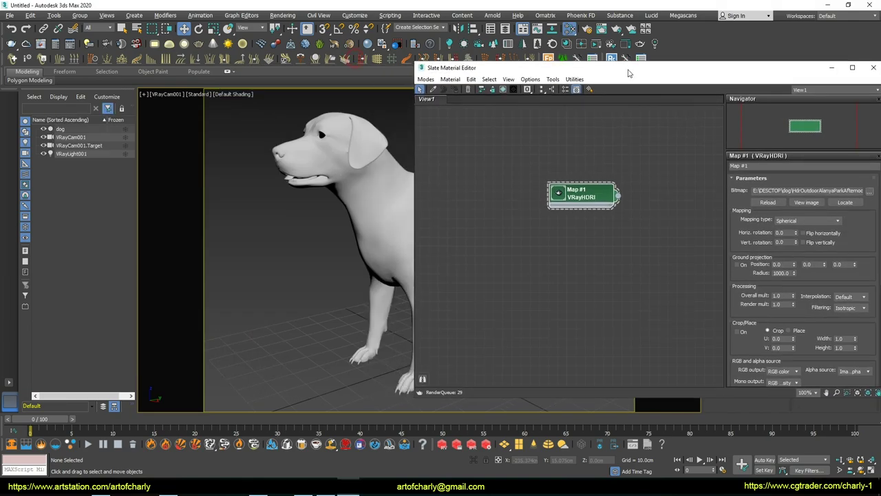
- Add a VRayALSurfaceMtl material node in the Slate editor
right_click(490, 200)
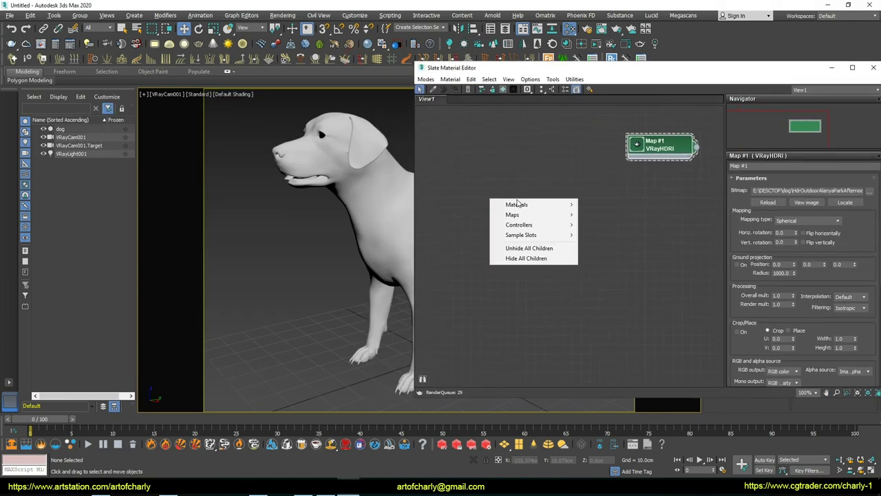
mouse_move(599, 204)
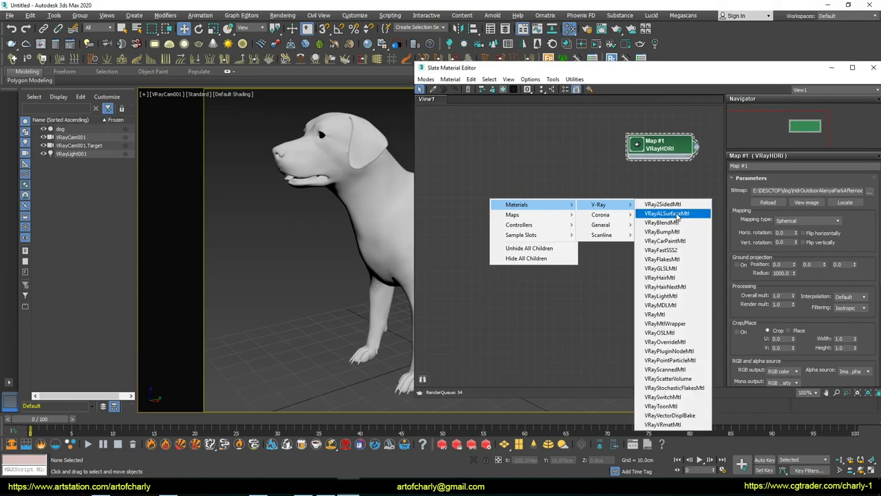
left_click(677, 214)
left_click_drag(502, 205, 547, 170)
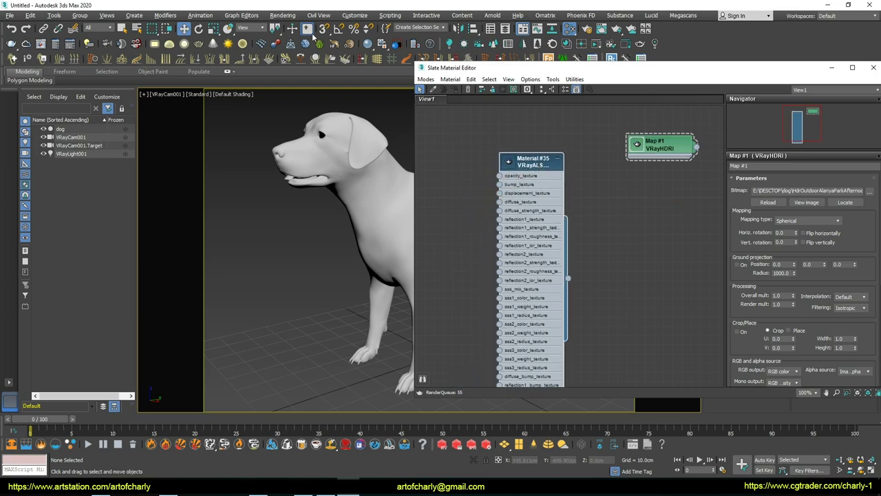
- Set the renderer to V-Ray GPU Next in Render Setup
left_click(282, 16)
left_click(296, 64)
left_click(393, 138)
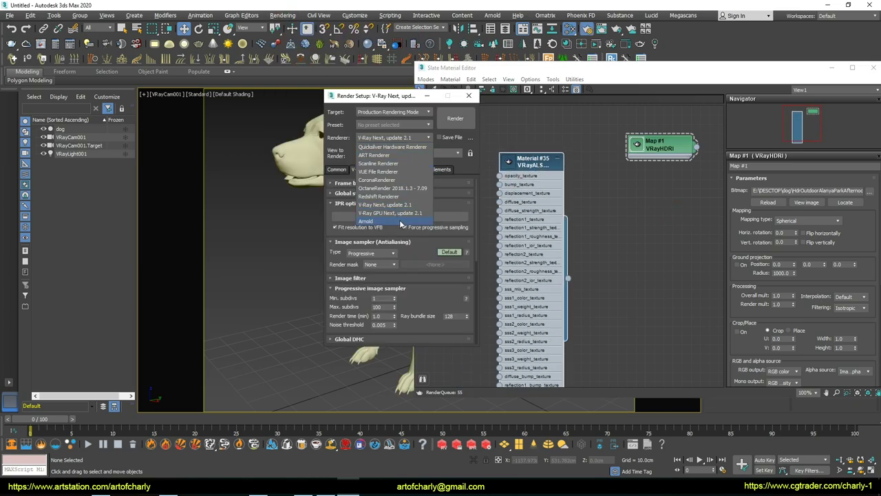
left_click(383, 213)
left_click_drag(396, 97, 196, 97)
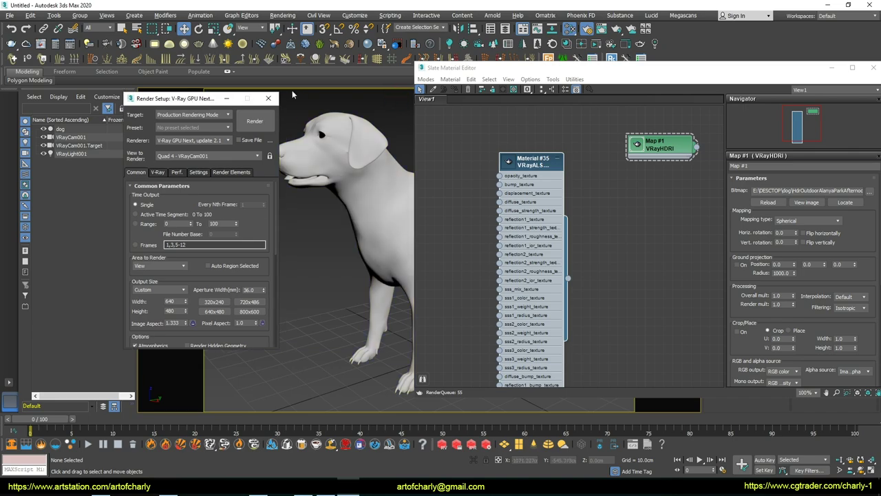
left_click(268, 95)
- Move Material #35 up and right and pan the node view
left_click_drag(522, 162, 557, 134)
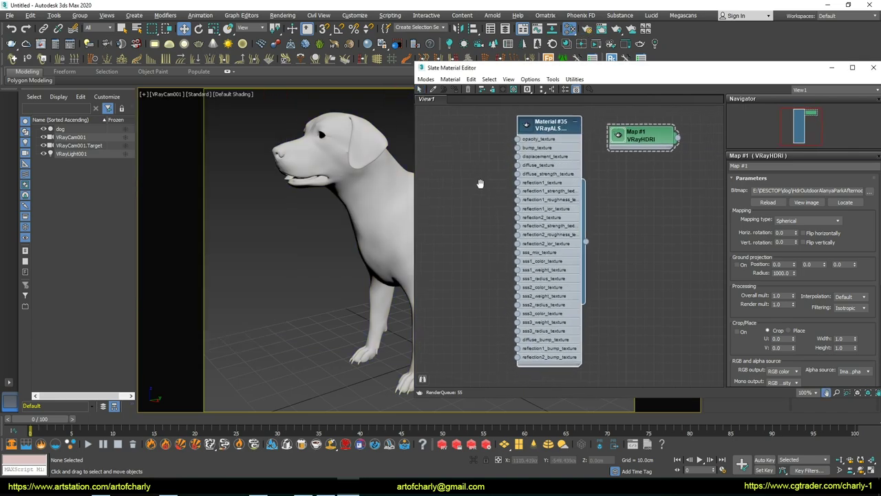
middle_click_drag(479, 183, 516, 196)
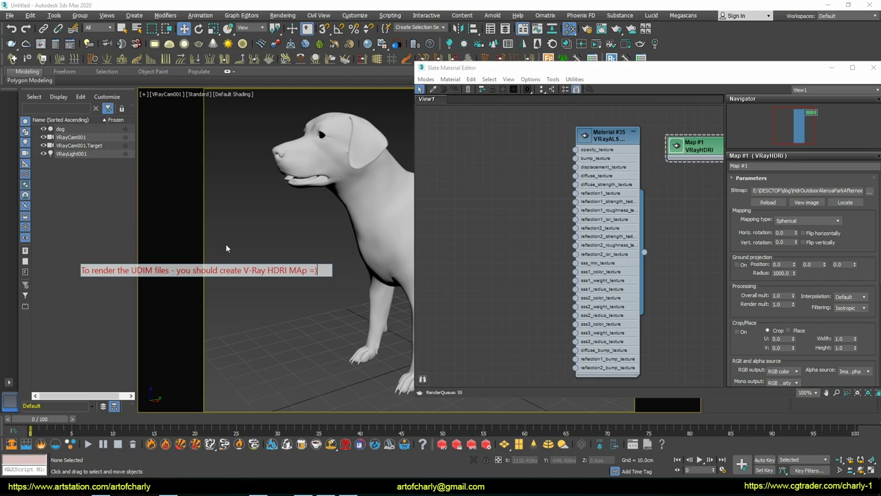
right_click(466, 208)
mouse_move(585, 224)
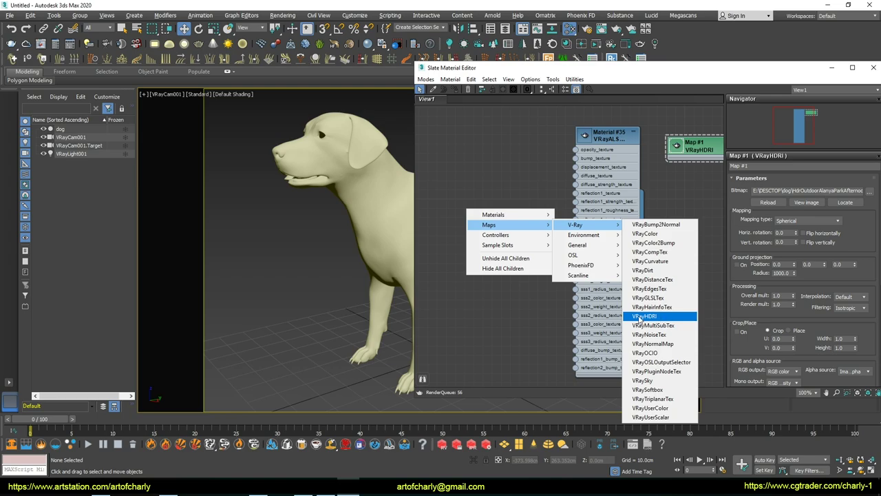
- Load dog_Diffuse.1001.png into Map #2 and dog_Glossiness.1001.png into Map #3
left_click(657, 317)
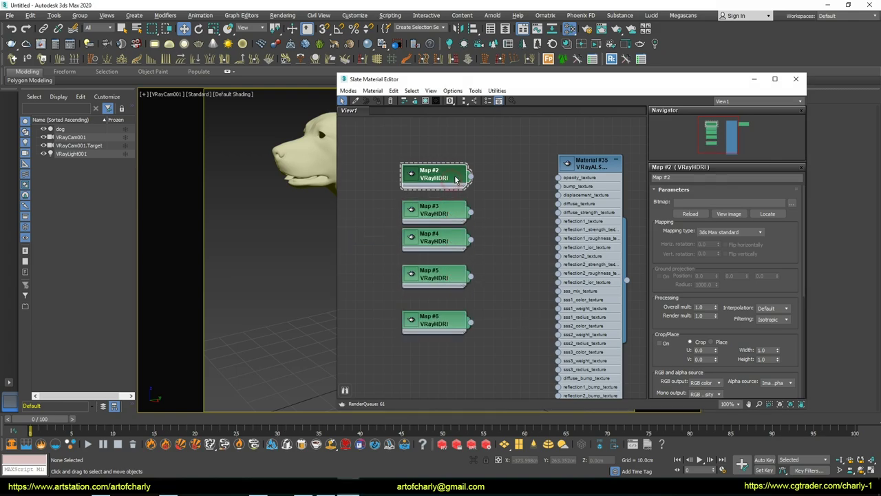
left_click(791, 204)
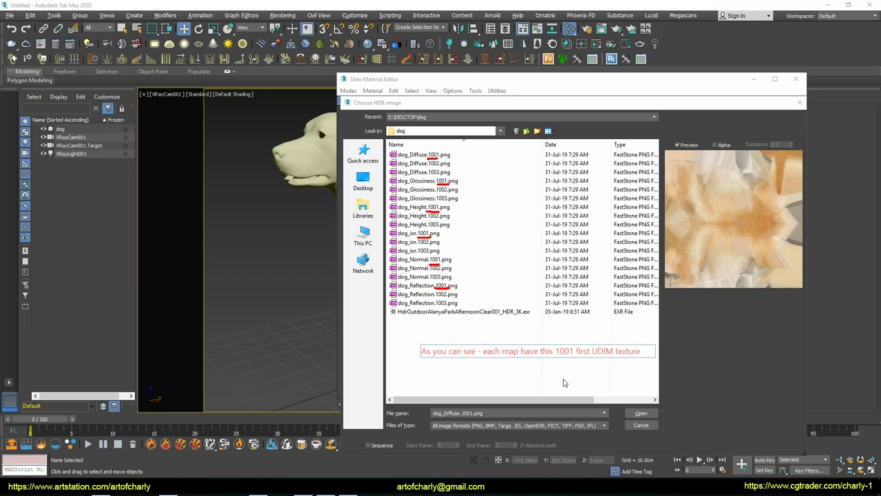
left_click(423, 154)
left_click(641, 413)
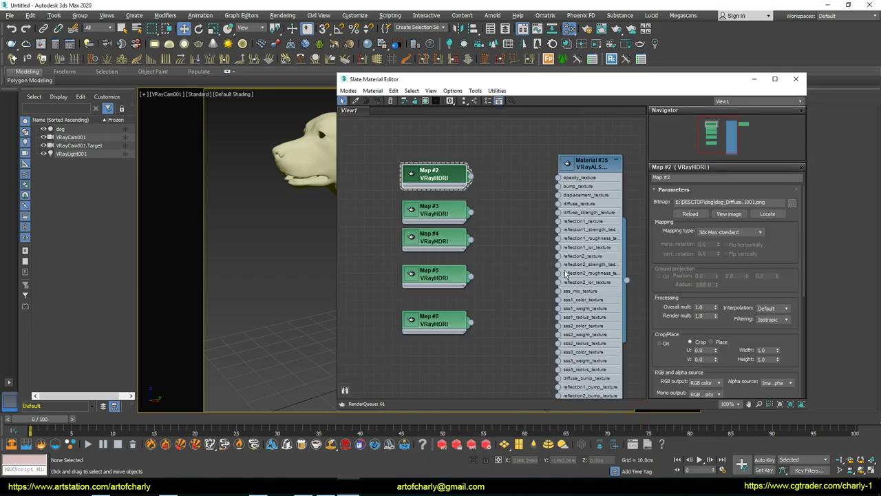
double_click(446, 212)
left_click(792, 206)
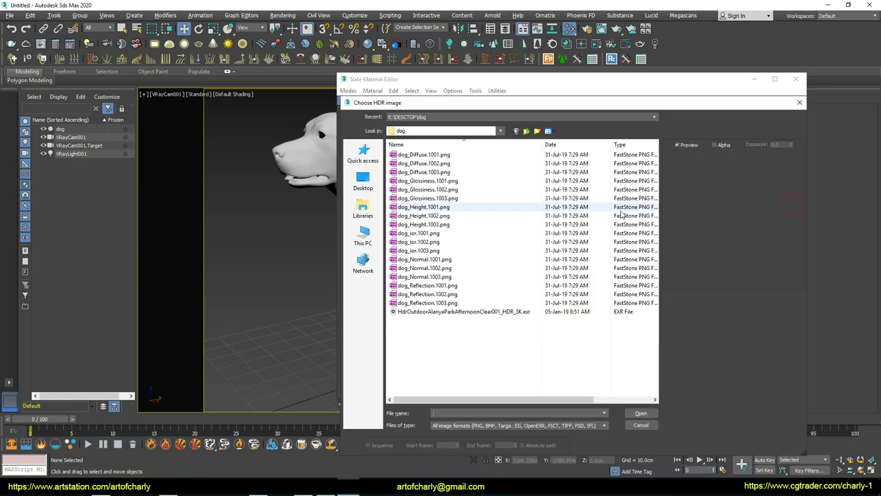
double_click(428, 181)
- Load dog_ior, dog_Normal and dog_Reflection 1001 PNGs into Maps #4, #5 and #6
double_click(436, 240)
left_click(793, 204)
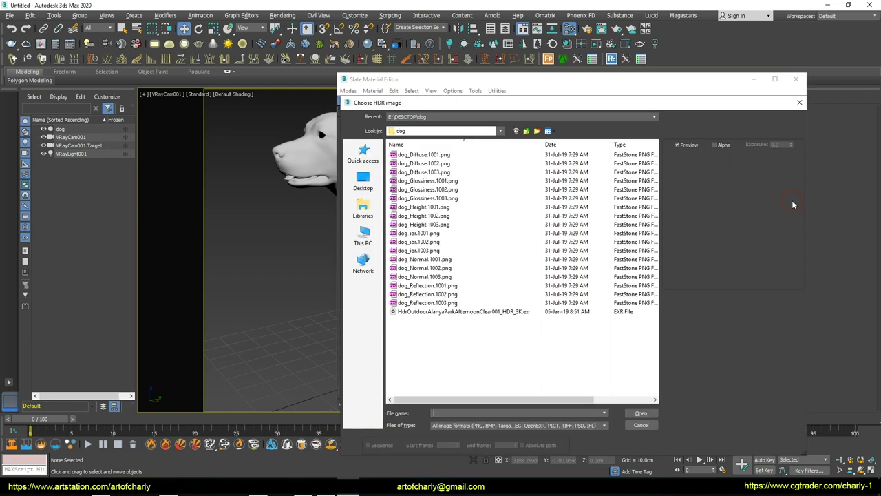
double_click(509, 237)
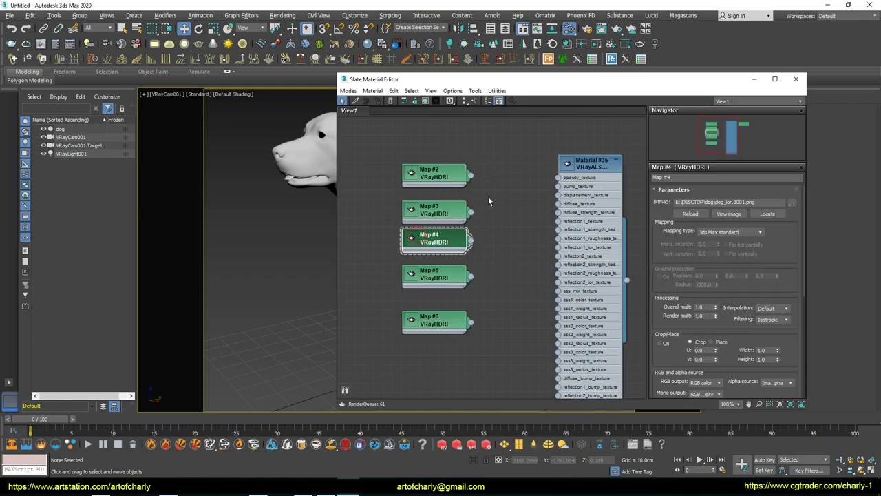
double_click(448, 277)
left_click(792, 203)
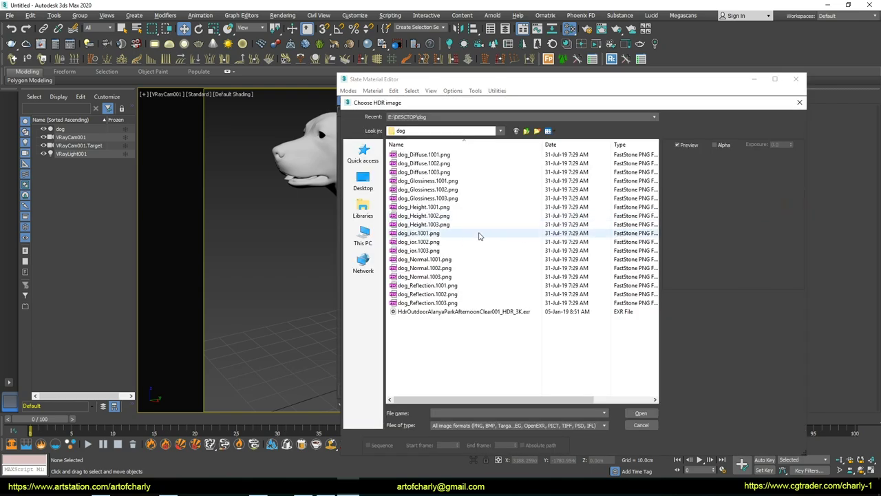
double_click(430, 259)
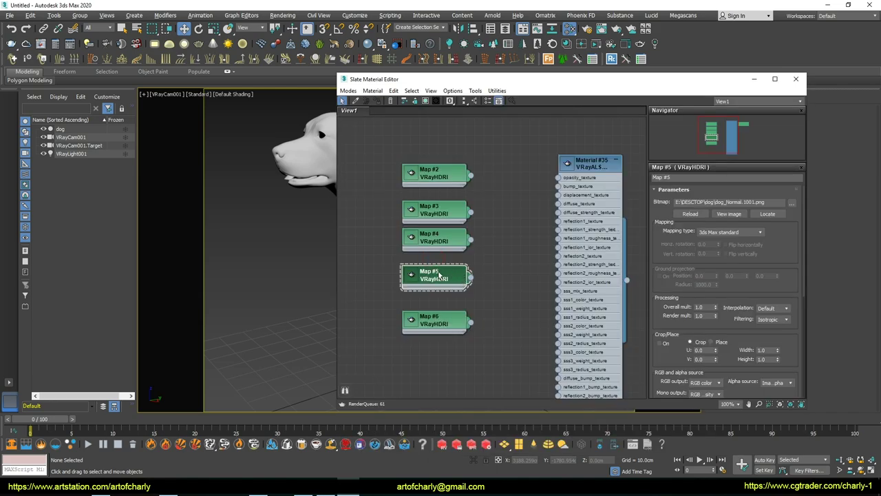
double_click(438, 315)
left_click(791, 205)
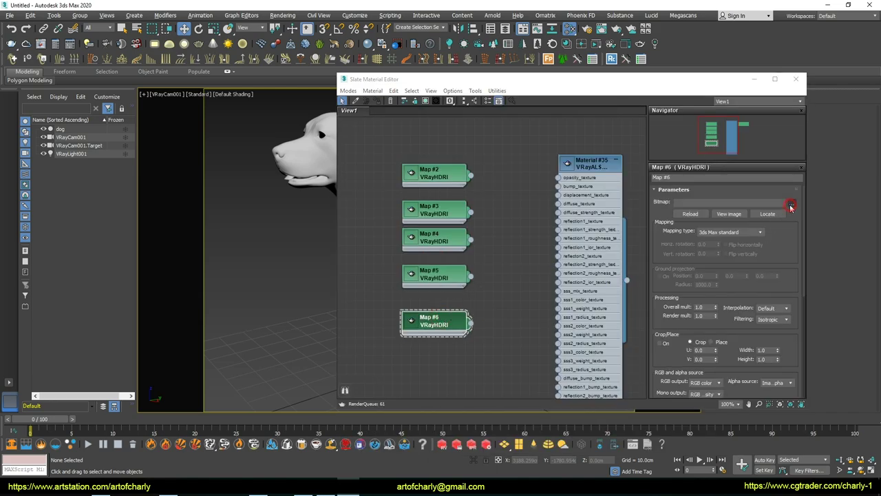
double_click(423, 287)
- Connect Map #2 to the material's diffuse_texture input
scroll(387, 322, "up", 2)
left_click(399, 190)
left_click_drag(441, 193, 546, 226)
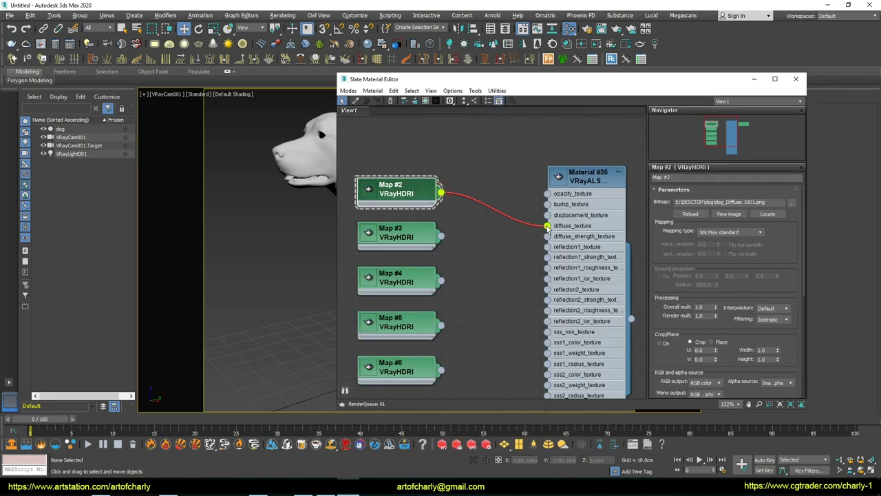
- Connect the glossiness map Map #3 to reflection1 and reflection2 roughness inputs
double_click(422, 235)
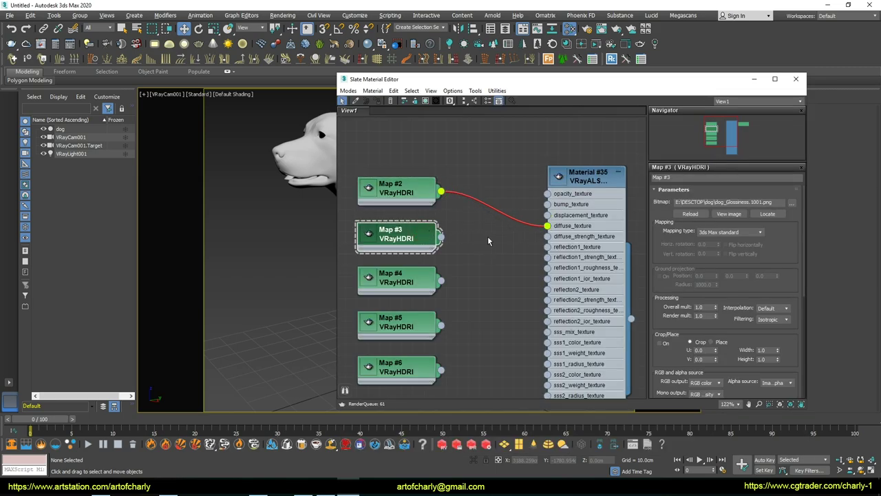
middle_click_drag(441, 238, 421, 186)
left_click_drag(421, 185, 527, 259)
left_click_drag(420, 192, 527, 216)
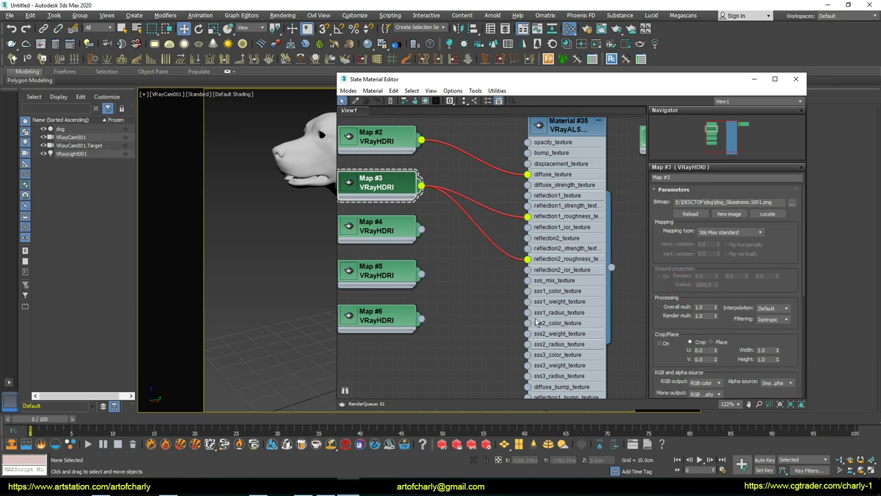
- Connect the ior map Map #4 to reflection1_ior_texture and reflection2_ior_texture
left_click(378, 227)
middle_click_drag(470, 247, 489, 258)
left_click_drag(444, 245, 546, 240)
mouse_move(441, 243)
left_mouse_down()
mouse_move(518, 287)
mouse_move(546, 283)
left_mouse_up()
- Check Map #5's normal texture path and clear space in the node view for a new node
left_click(731, 203)
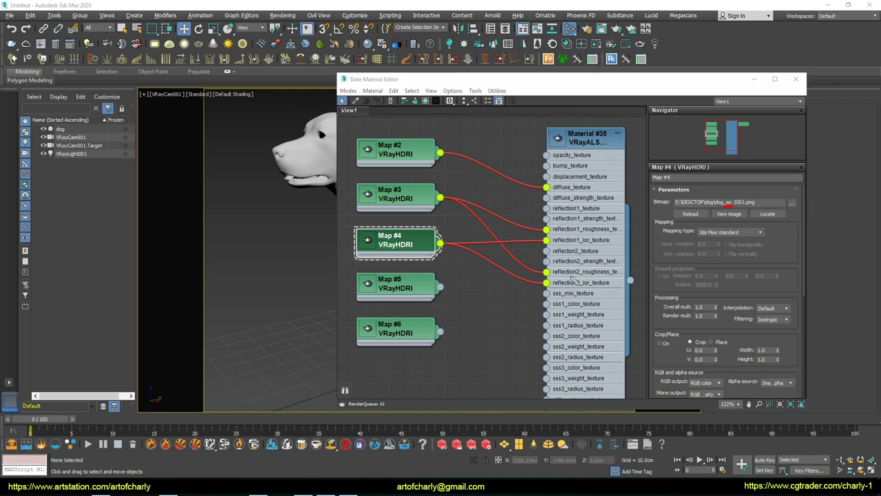
left_click_drag(577, 289, 590, 289)
left_click(396, 284)
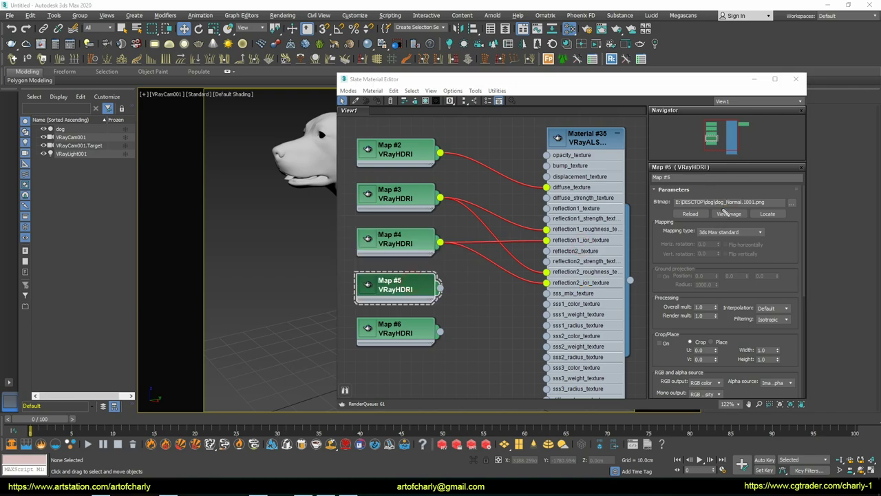
left_click_drag(735, 207, 749, 208)
middle_click_drag(479, 353, 505, 324)
right_click(493, 294)
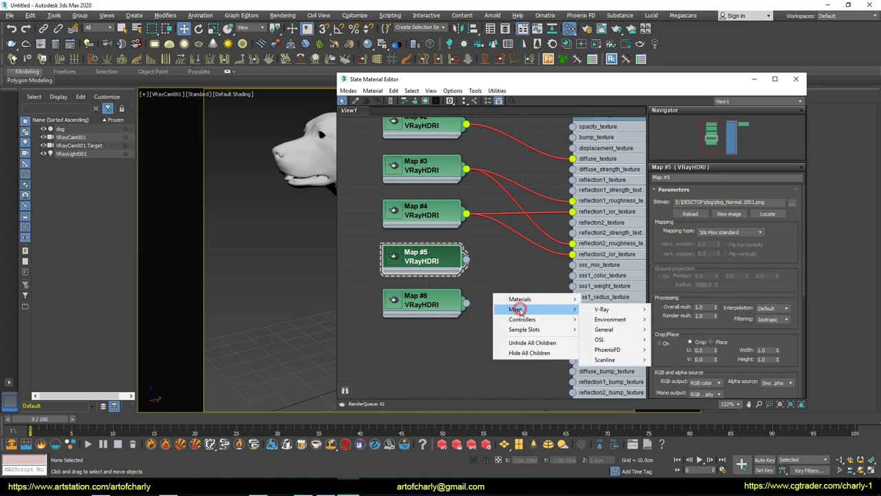
mouse_move(602, 309)
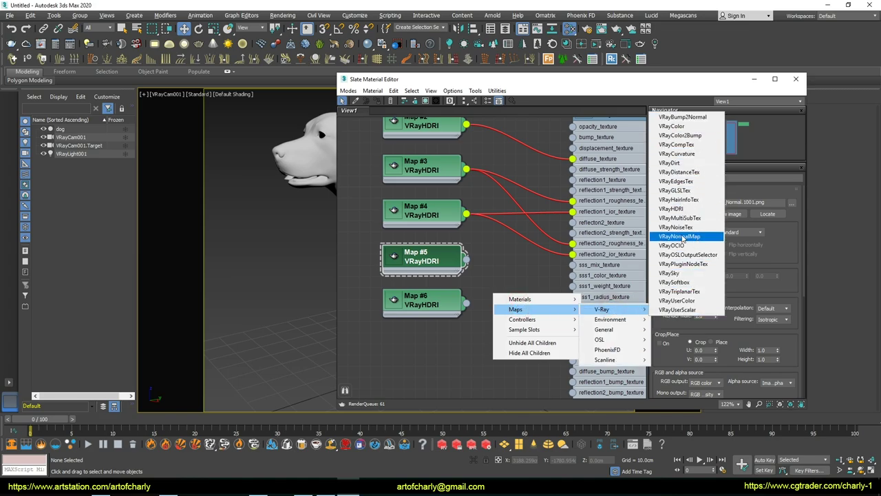
- Add a VRayNormalMap node (Map #7) and feed Map #5 into its Normal map input
left_click(678, 235)
middle_click_drag(384, 296, 436, 281)
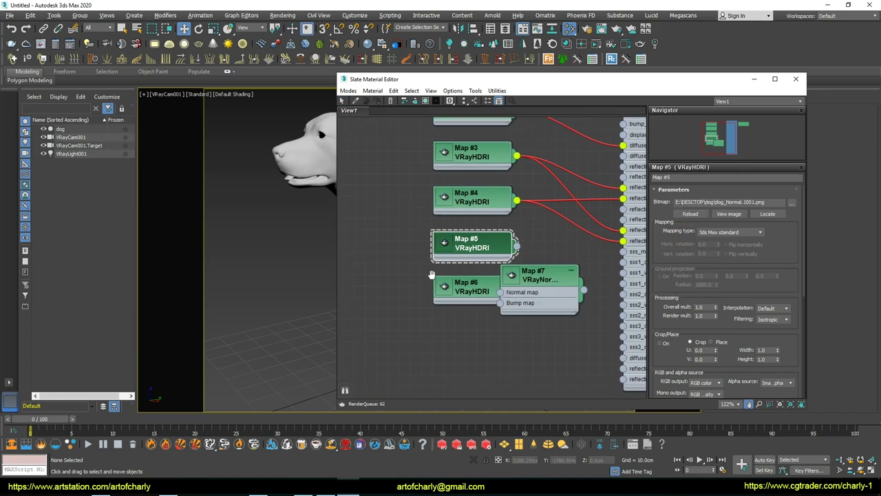
left_click_drag(455, 295, 365, 351)
left_click_drag(471, 252, 382, 273)
left_click_drag(535, 295, 523, 284)
left_click(399, 270)
middle_click_drag(399, 272, 360, 276)
left_click_drag(389, 271, 449, 283)
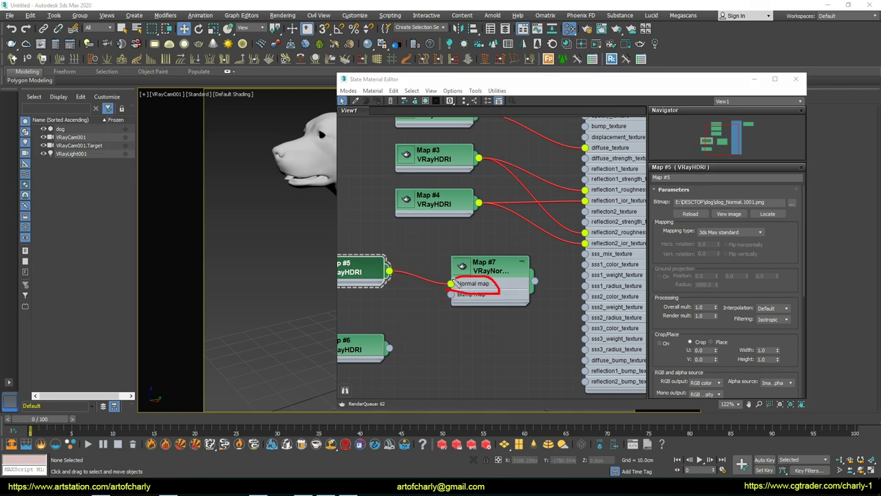
key("Escape")
- Wire Map #7 into the material's bump, diffuse bump, reflection1 bump and reflection2 bump inputs
mouse_move(556, 305)
middle_mouse_down()
mouse_move(484, 276)
mouse_move(493, 361)
middle_mouse_up()
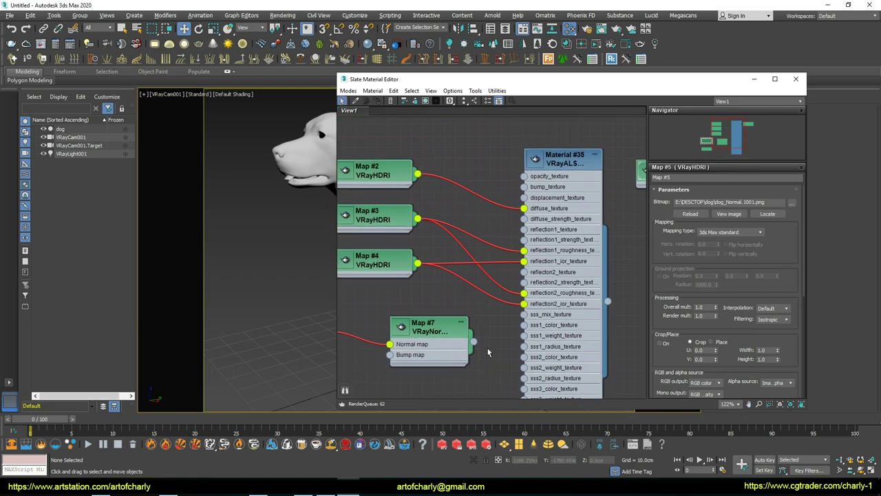
left_click_drag(474, 342, 523, 187)
middle_click_drag(489, 336, 486, 224)
left_click_drag(471, 229, 521, 307)
left_click_drag(471, 229, 521, 329)
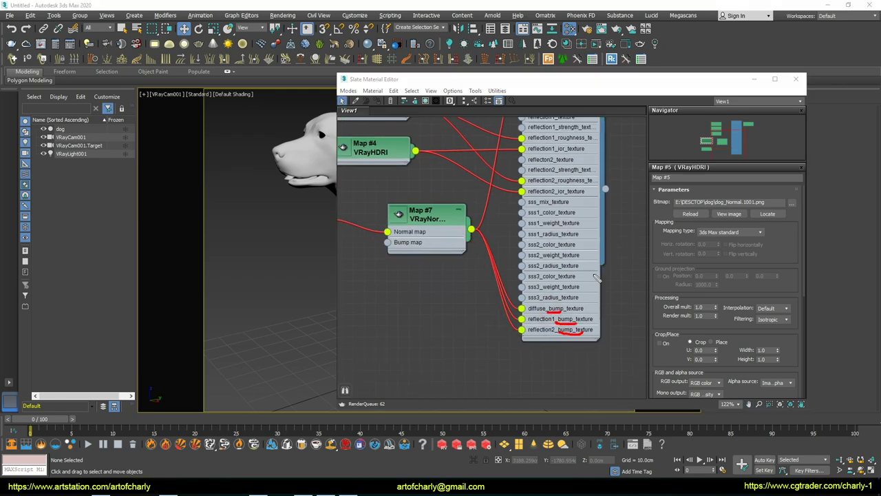
- Recentre the node view on Material #35 and scroll through its parameters
middle_click_drag(596, 277, 584, 341)
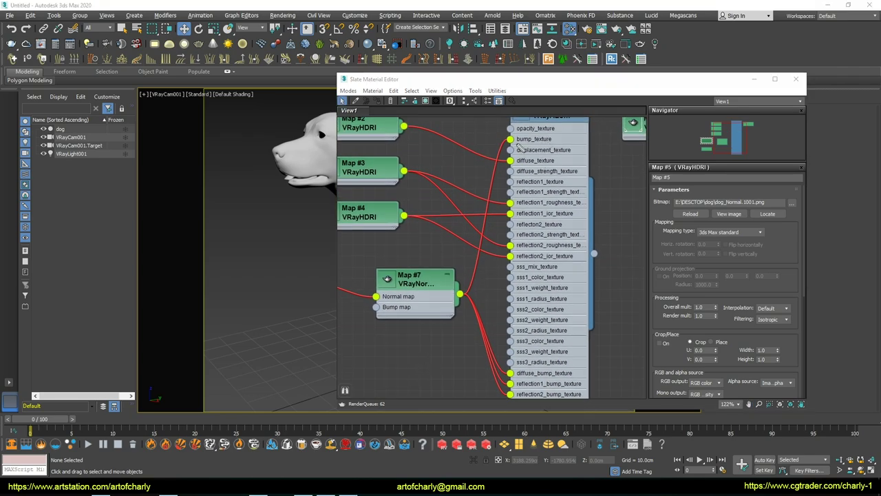
middle_click_drag(448, 347, 433, 364)
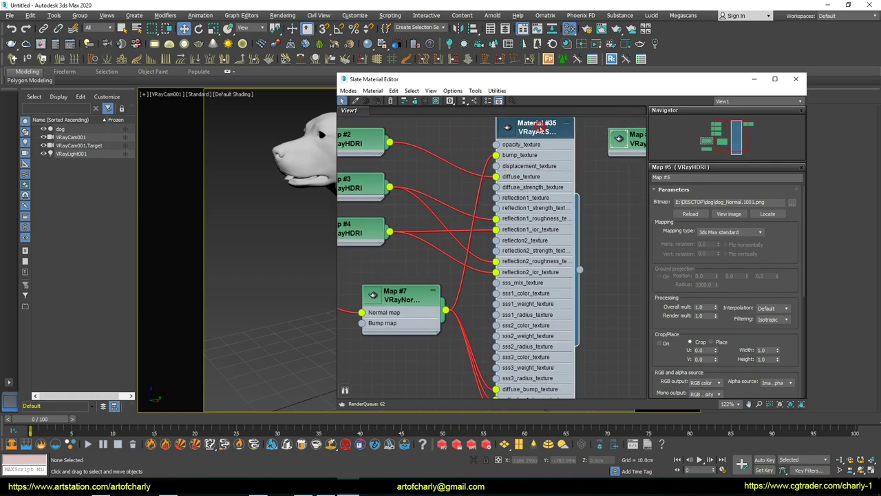
double_click(541, 128)
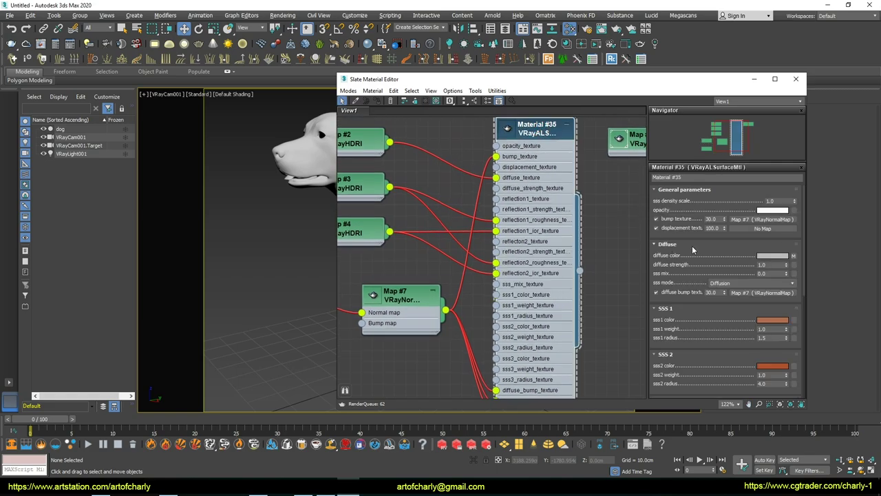
left_click_drag(656, 223, 696, 221)
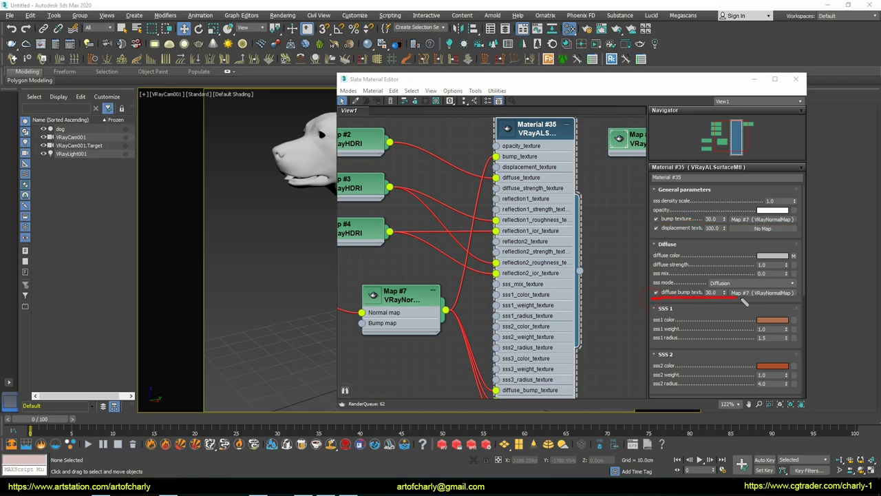
scroll(705, 336, "down", 3)
scroll(701, 305, "down", 3)
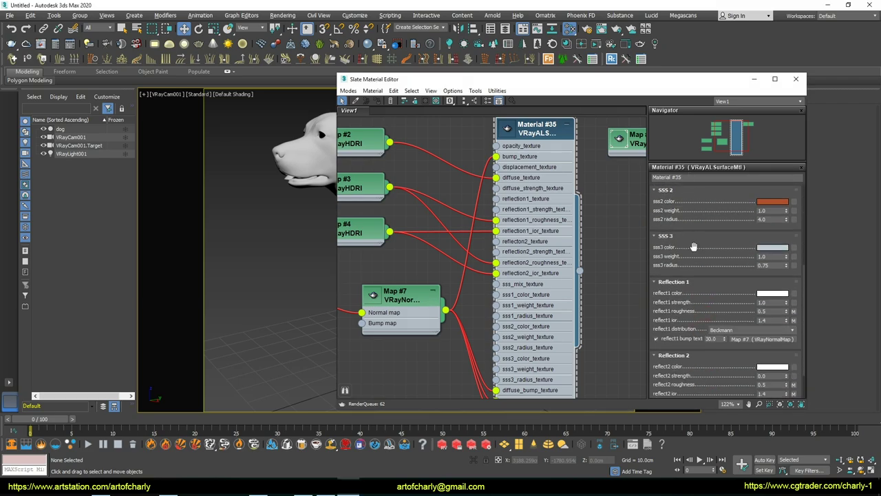
scroll(700, 259, "down", 3)
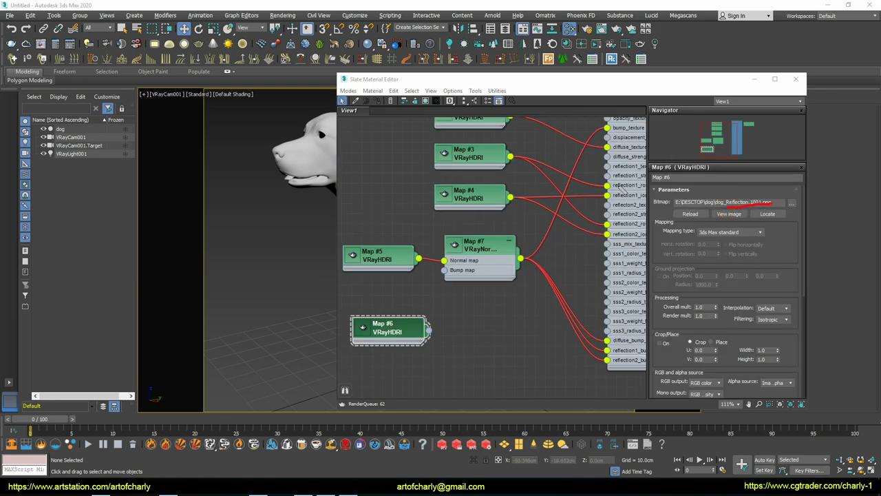
- Link Map #6 into Material #35's reflection1 texture input
middle_click_drag(606, 225, 482, 231)
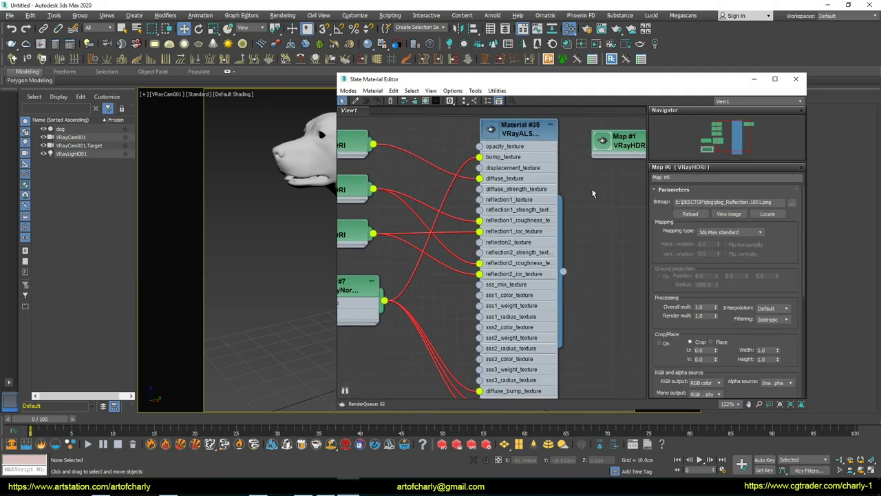
scroll(600, 234, "up", 2)
left_click_drag(474, 199, 532, 207)
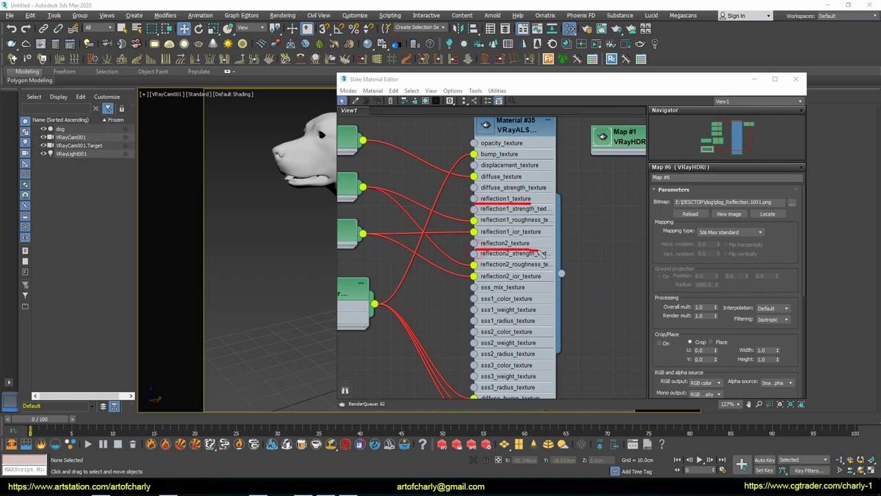
middle_click_drag(481, 254, 664, 176)
left_click_drag(371, 317, 475, 294)
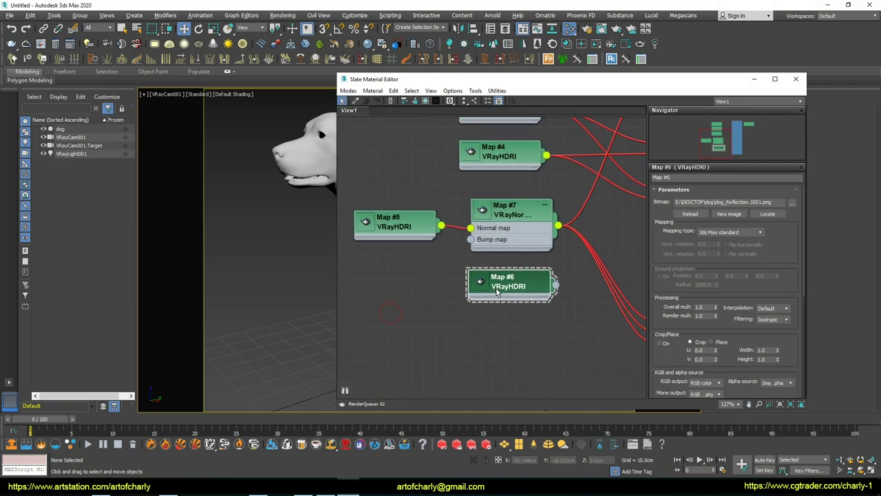
middle_click_drag(592, 158, 448, 219)
scroll(447, 219, "down", 1)
scroll(444, 220, "down", 1)
scroll(440, 220, "down", 1)
- Assign Material #35 to the dog model and render it with Shift+Q
middle_click_drag(439, 220, 409, 224)
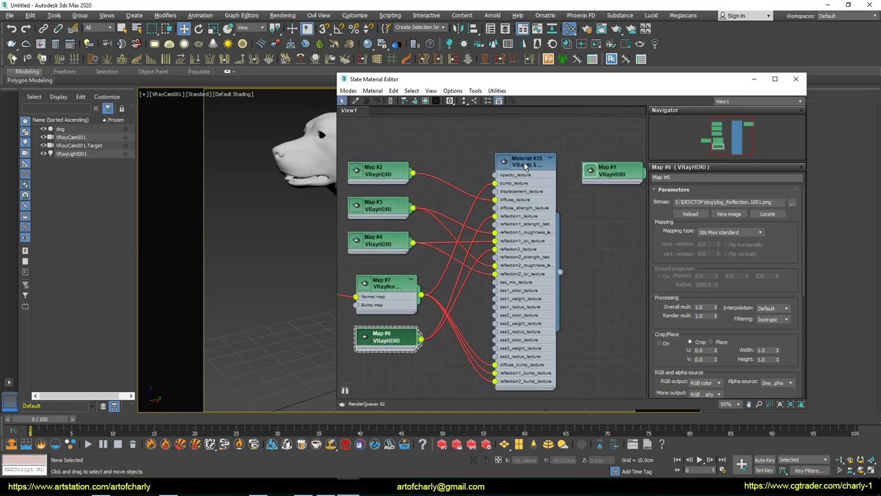
left_click(530, 160)
right_click(530, 160)
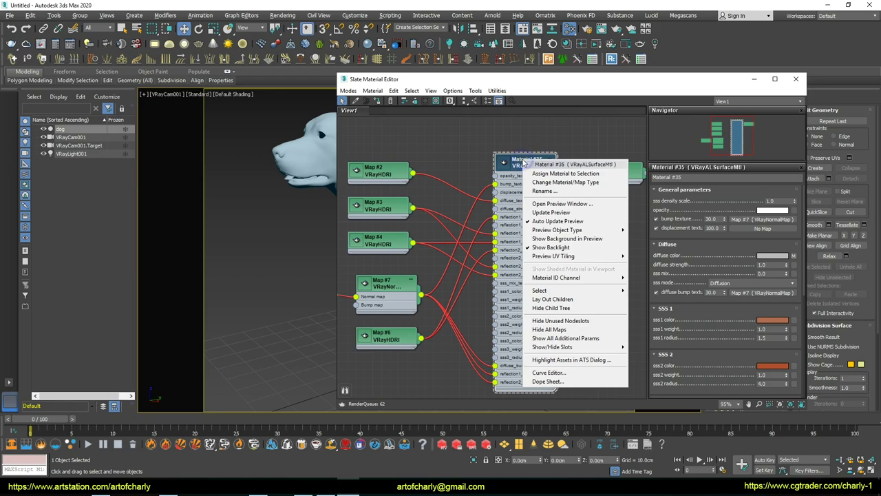
left_click(563, 176)
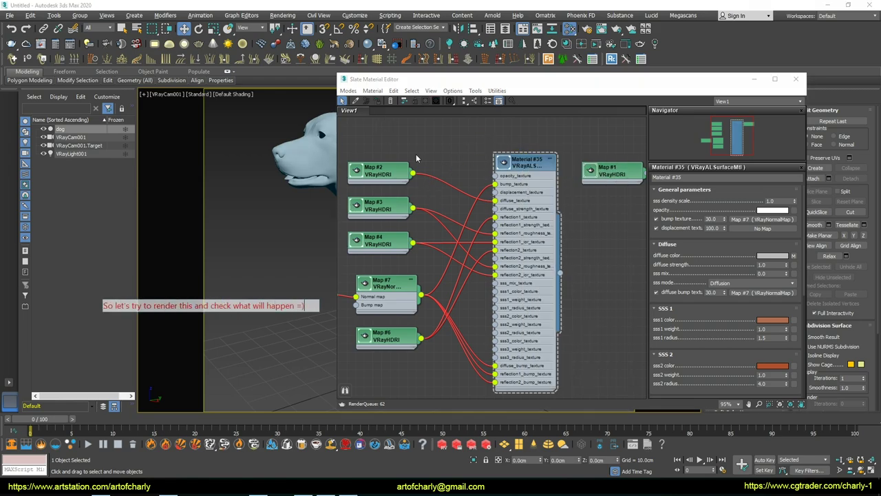
key("shift+q")
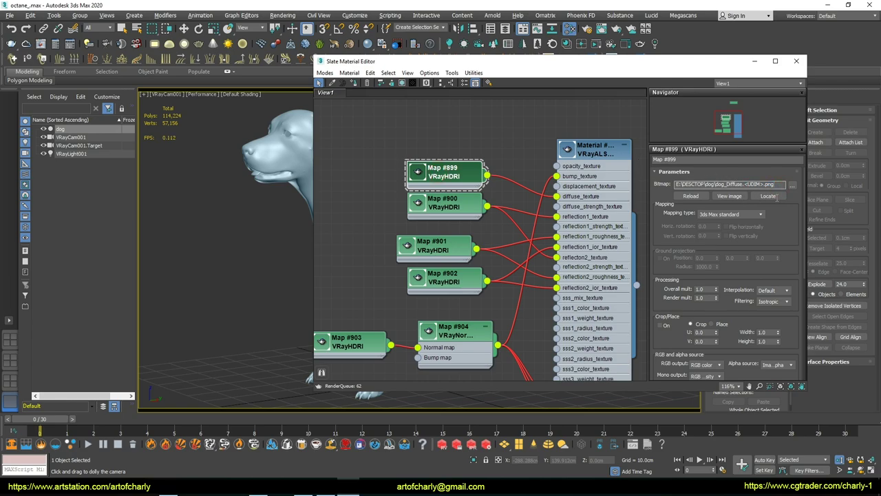
- Confirm the reflection, glossiness, IOR and normal maps' paths end in <UDIM>.png, then render the dog
left_click(468, 203)
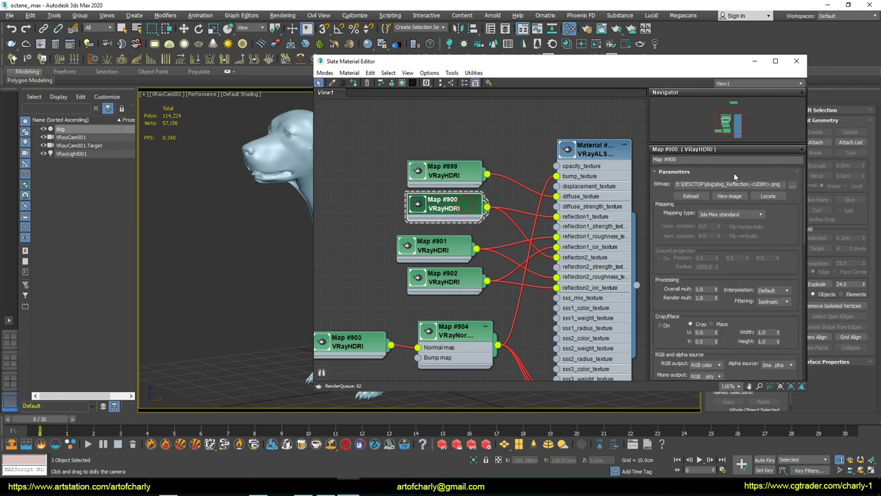
left_click_drag(783, 186, 754, 201)
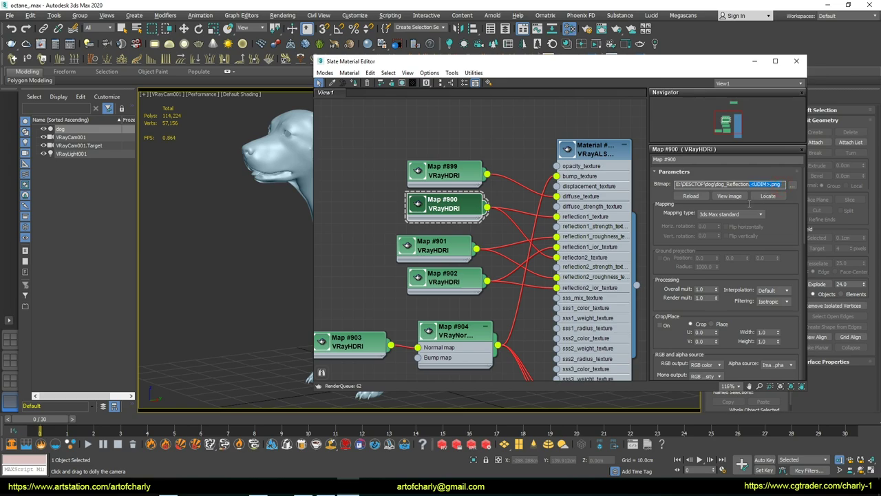
left_click(444, 246)
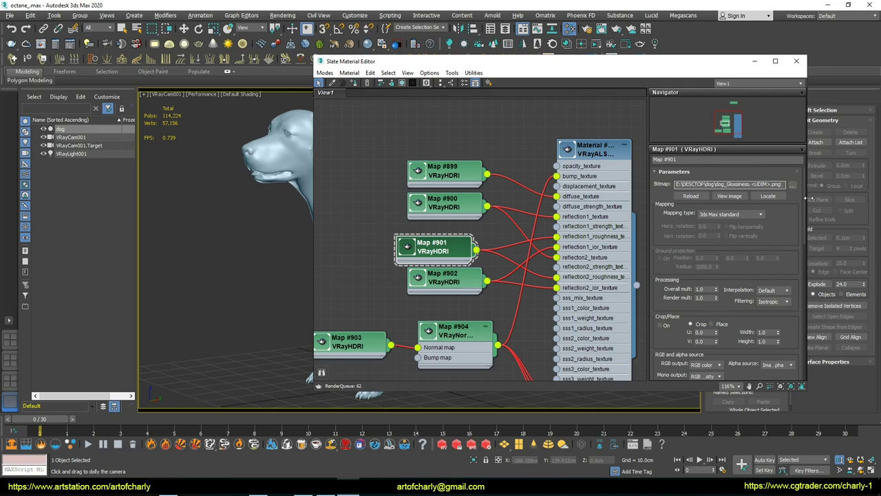
left_click(460, 282)
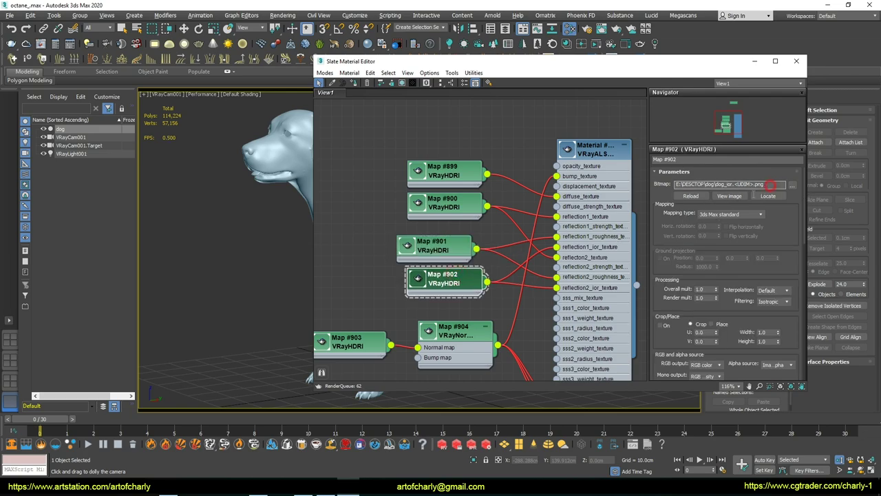
left_click(368, 348)
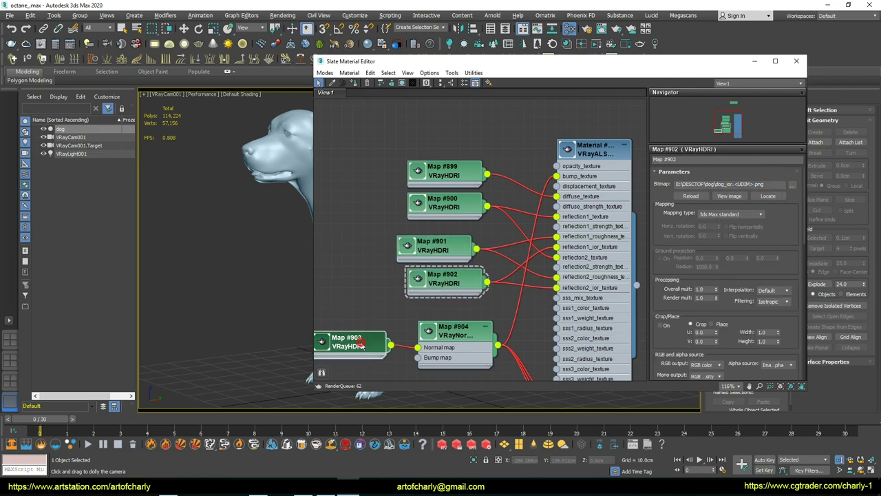
left_click(776, 184)
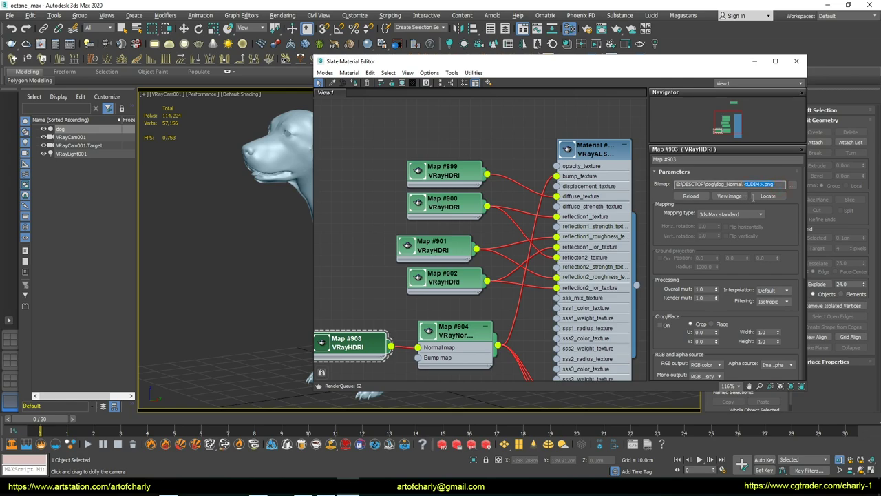
left_click(440, 170)
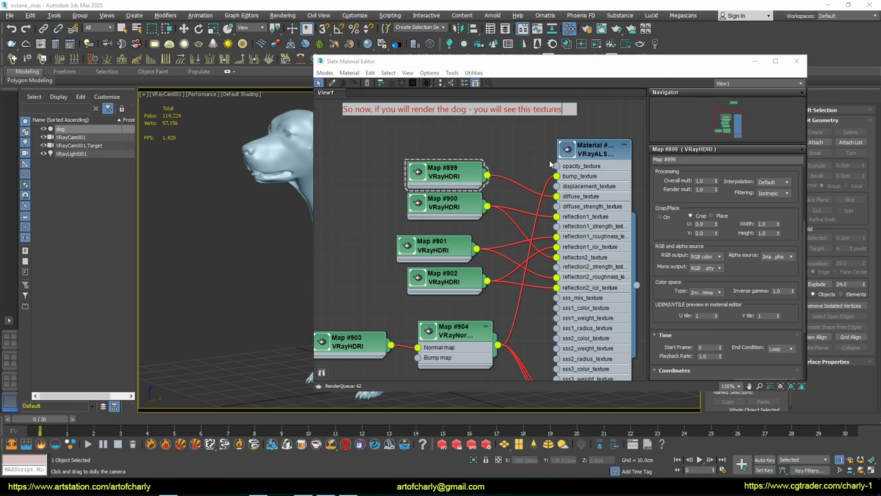
key("shift+q")
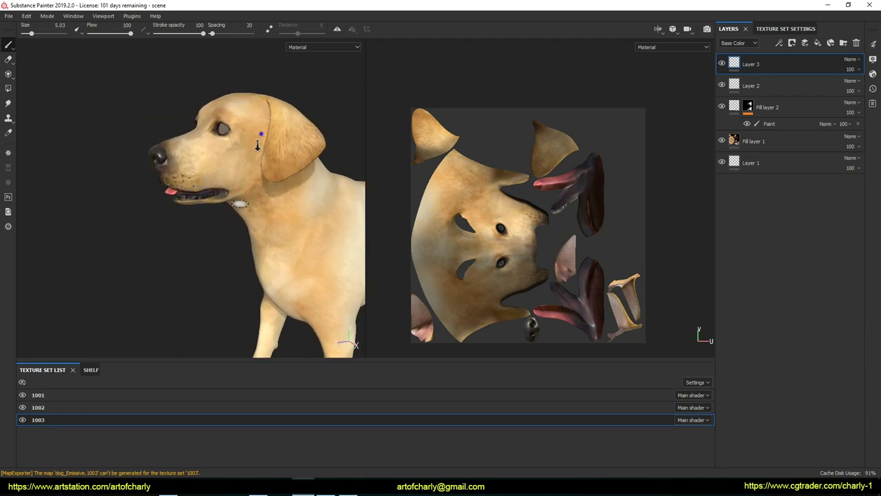
scroll(258, 144, "up", 5)
scroll(226, 211, "up", 3)
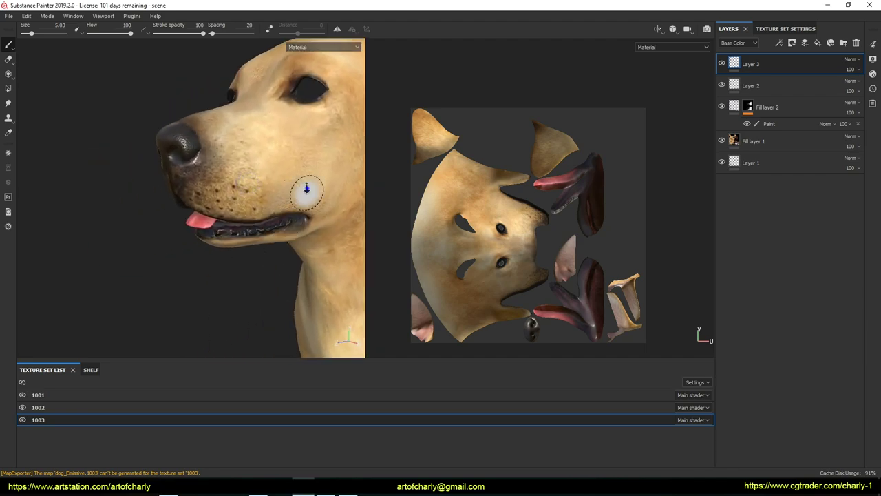
scroll(307, 190, "up", 2)
scroll(279, 231, "up", 2)
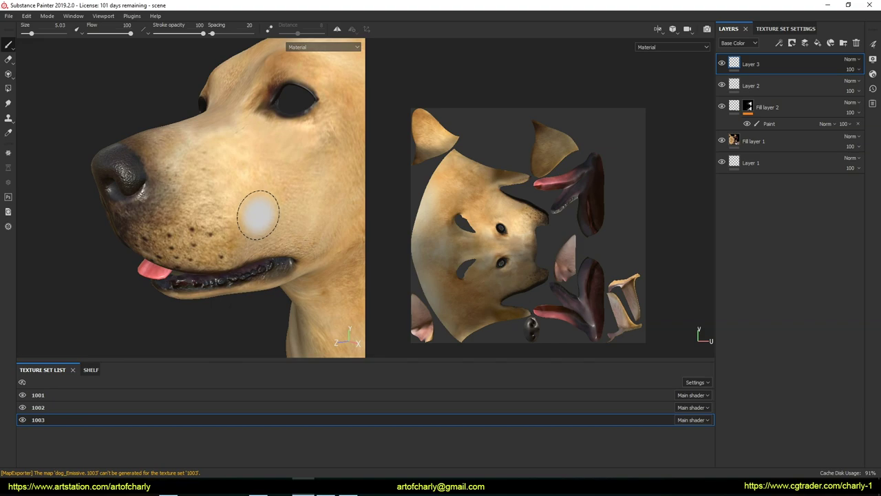
left_click_drag(138, 134, 170, 159)
left_click_drag(207, 237, 313, 239)
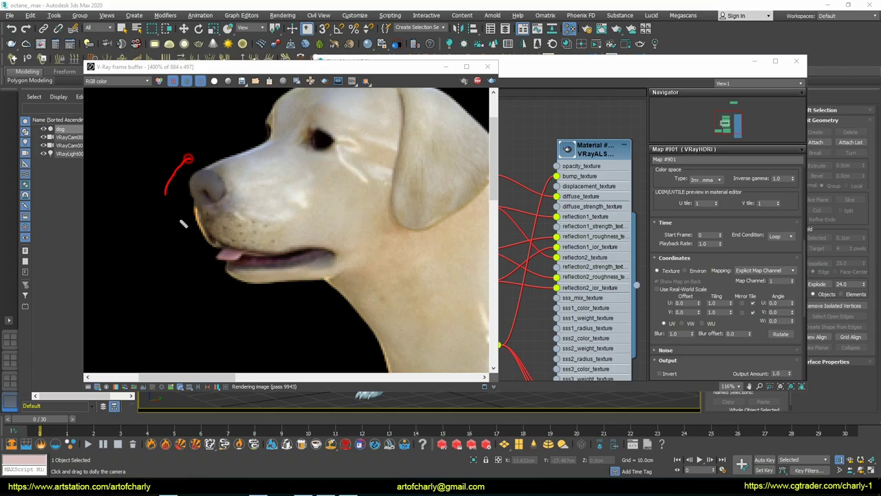
left_click_drag(183, 224, 201, 165)
mouse_move(289, 232)
left_mouse_down()
mouse_move(258, 309)
mouse_move(286, 232)
left_mouse_up()
left_click_drag(348, 210, 352, 237)
left_click(356, 251)
left_click_drag(422, 243, 461, 272)
left_click_drag(458, 239, 414, 275)
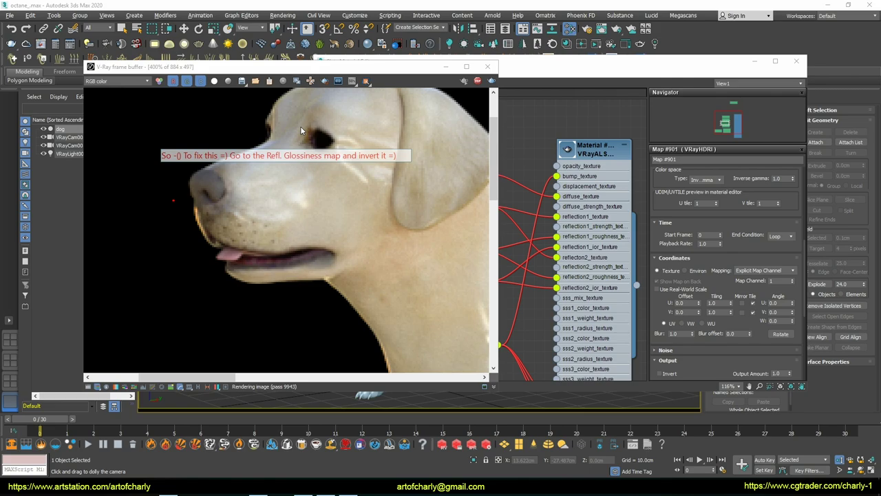
- Tick Invert in the Output rollout of glossiness map Map #901
scroll(729, 289, "up", 5)
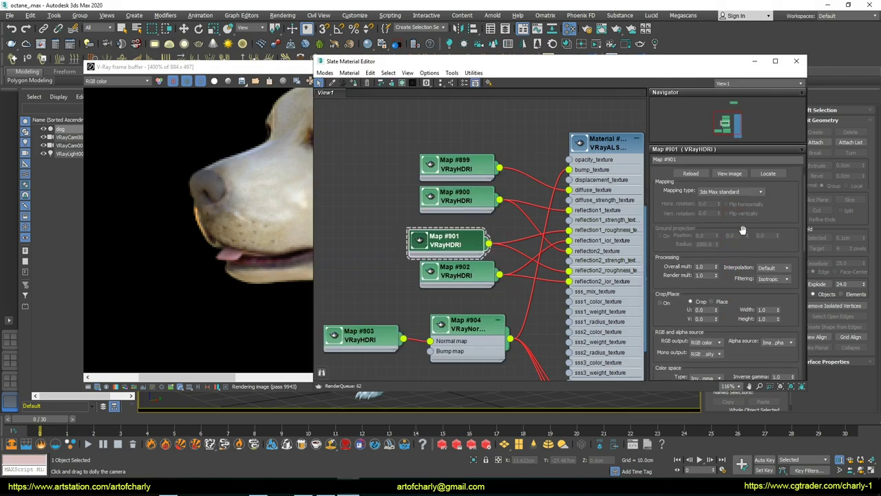
scroll(743, 354, "up", 1)
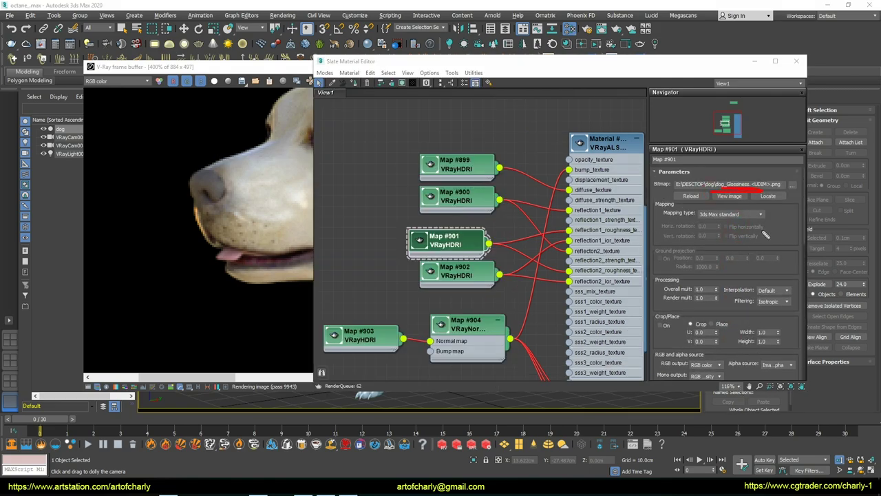
scroll(731, 309, "down", 3)
scroll(709, 315, "down", 2)
scroll(715, 337, "down", 3)
key("Escape")
left_click(659, 212)
left_click(155, 230)
- Pan the frame buffer to inspect the re-rendered dog's head
middle_click_drag(155, 230, 177, 233)
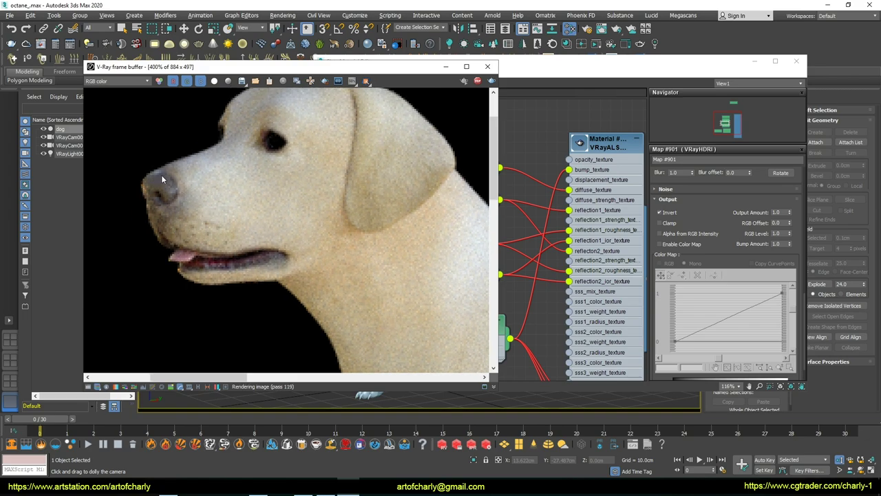
middle_click_drag(163, 179, 314, 212)
left_click(503, 141)
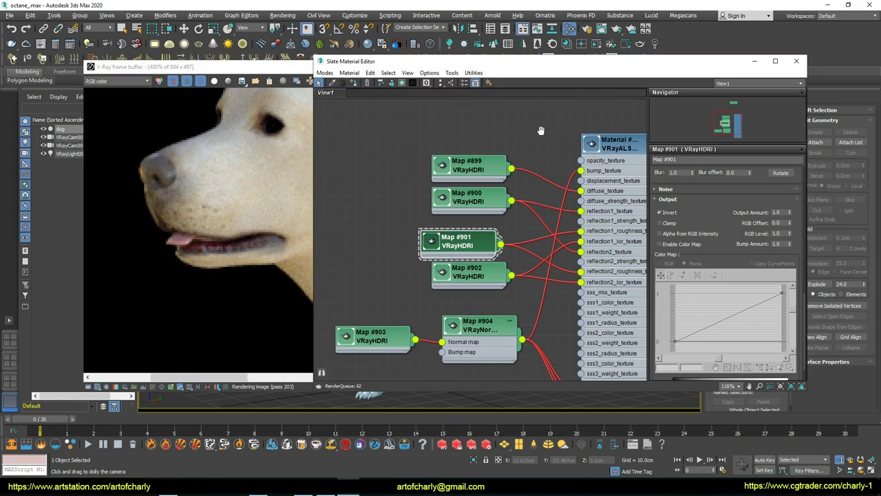
left_click(151, 235)
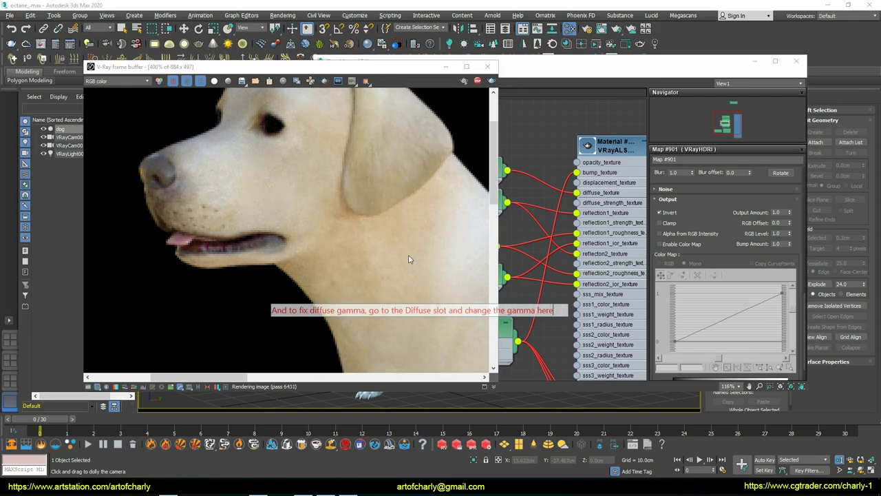
- Change Map #899's colour space Type from Inverse gamma to From 3ds max and review the render
left_click(462, 169)
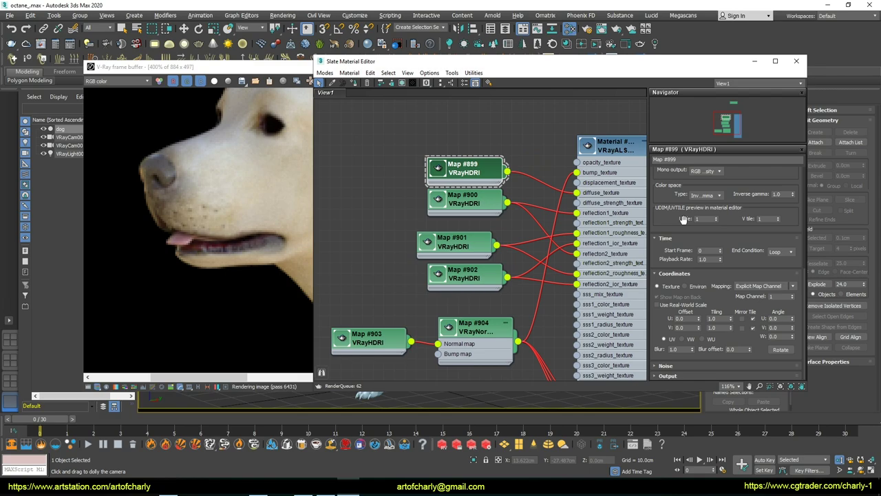
scroll(683, 219, "up", 3)
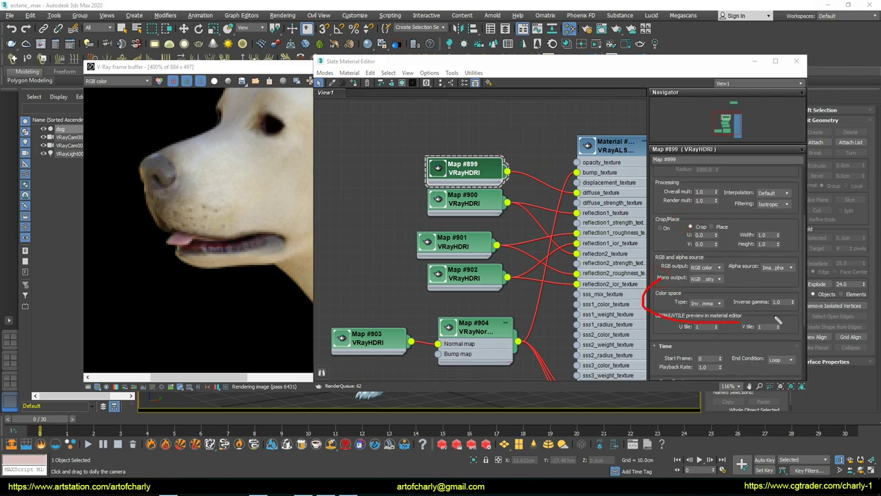
left_click(712, 304)
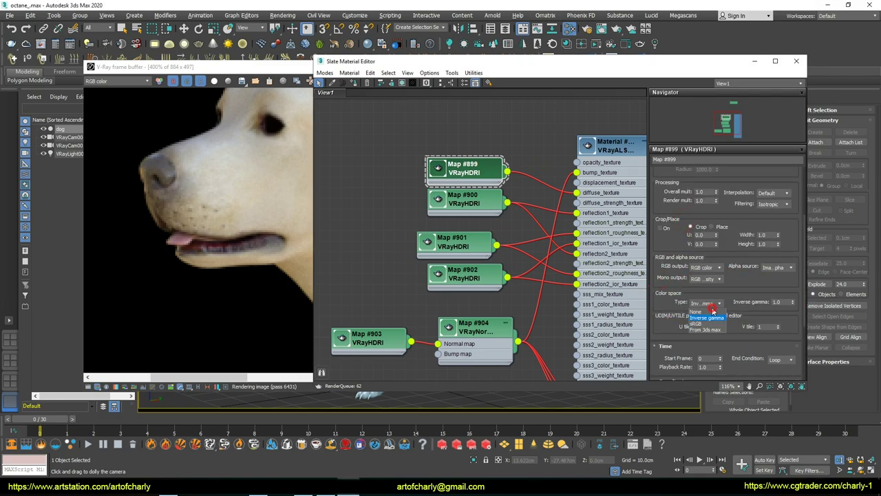
left_click(698, 331)
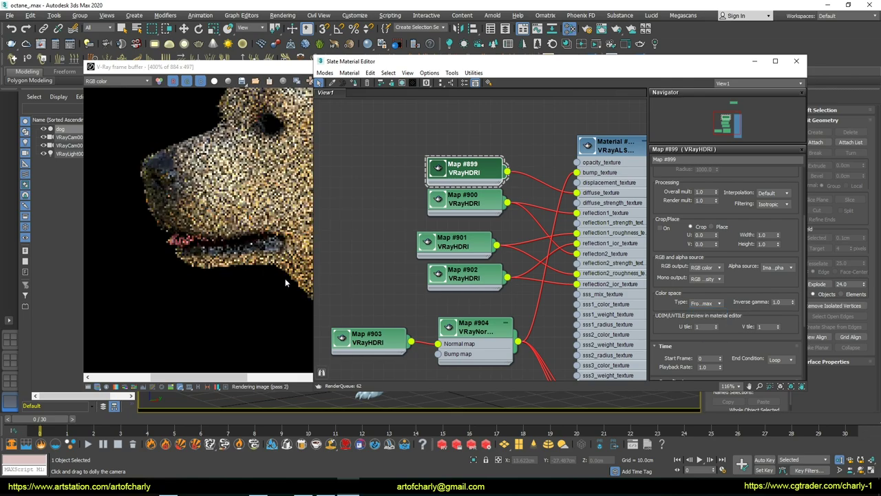
left_click(239, 254)
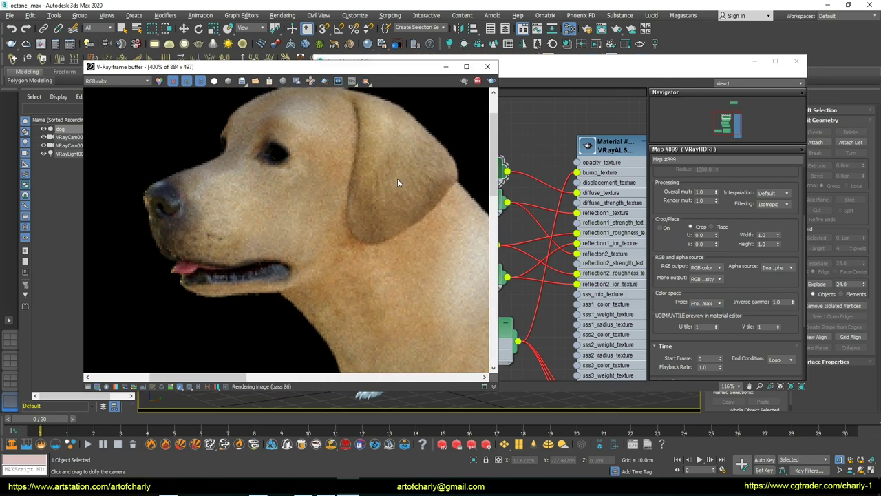
scroll(308, 205, "down", 1)
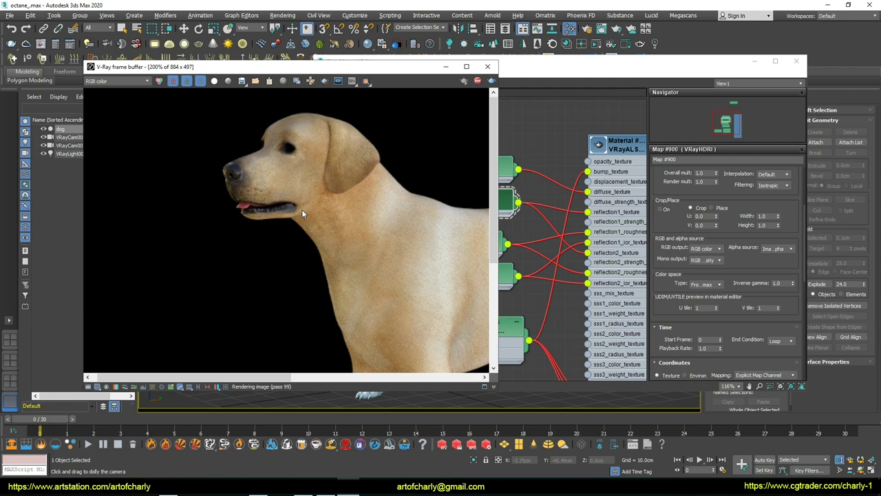
scroll(261, 200, "down", 1)
scroll(192, 186, "up", 1)
scroll(144, 195, "up", 1)
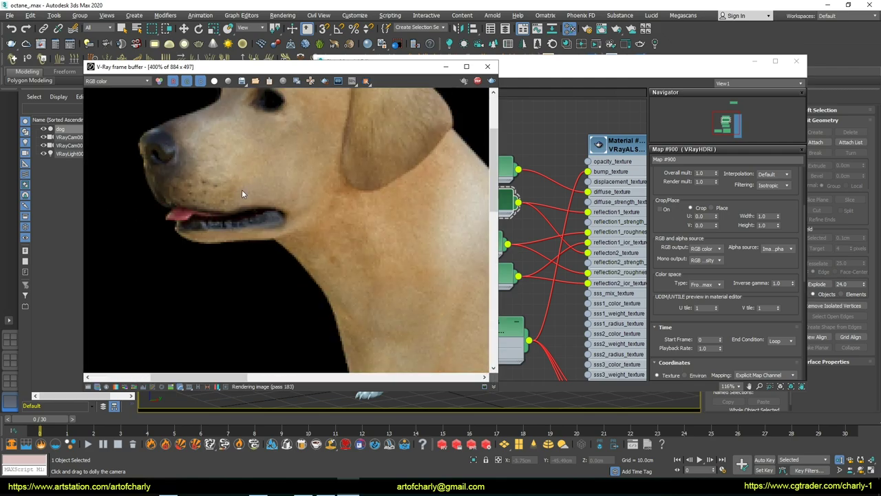
type("Now everyth")
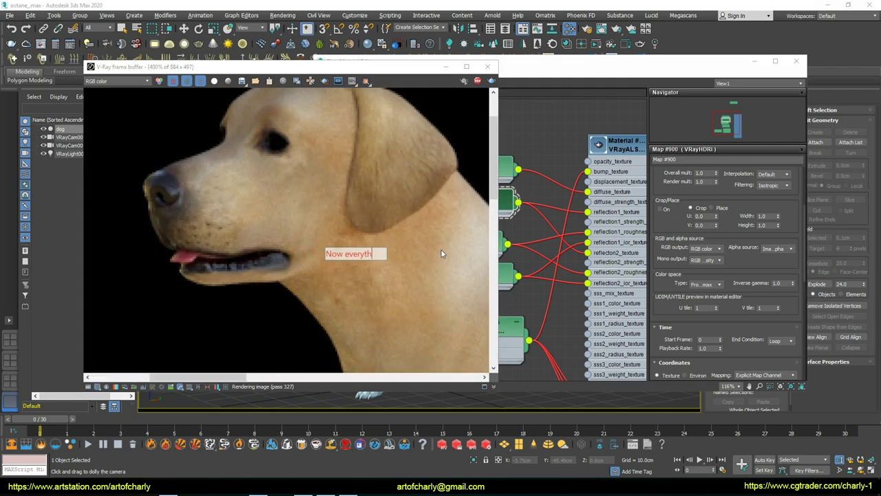
type("ing was rendered fine =)")
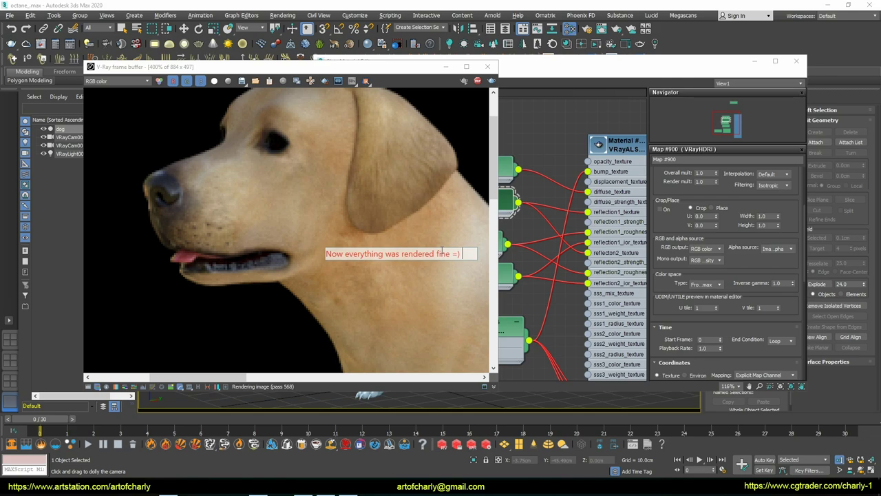
key("Return")
type("That's all what I want to show i")
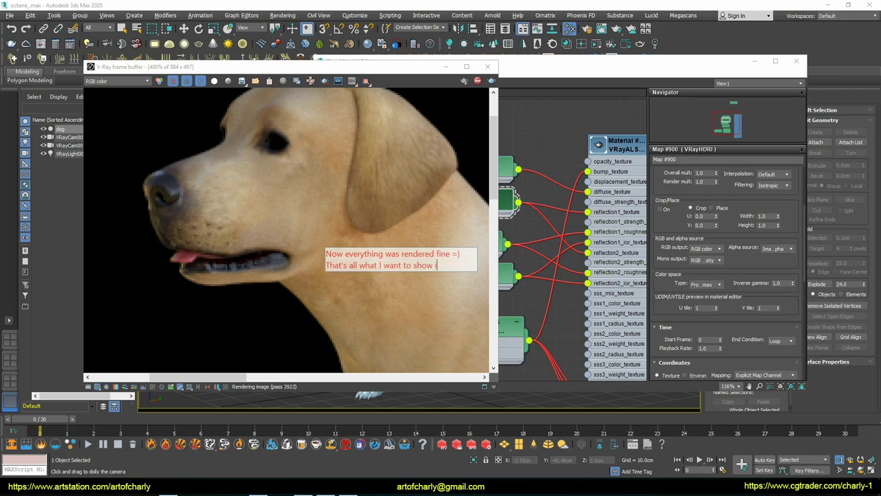
type("n this tutorial =)")
key("Return")
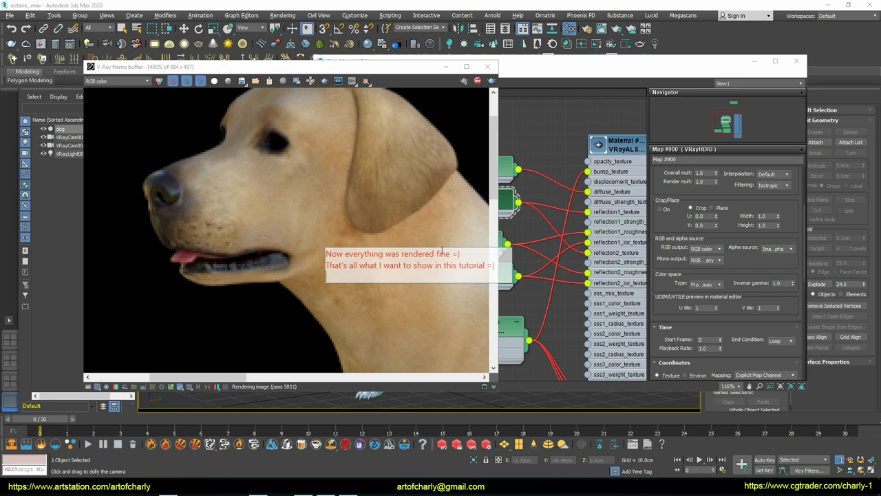
key("Return")
type("Thank you for wathing!")
key("Return")
key("Return")
type("Enjoy! and have a great day!")
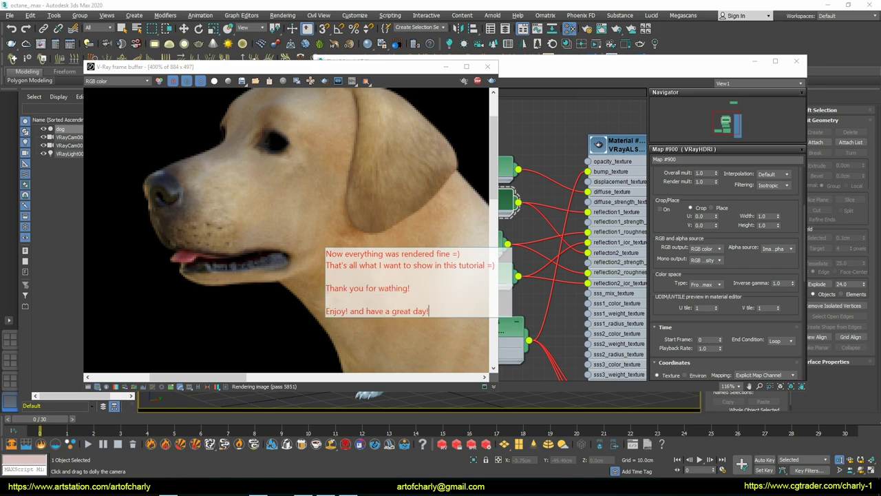